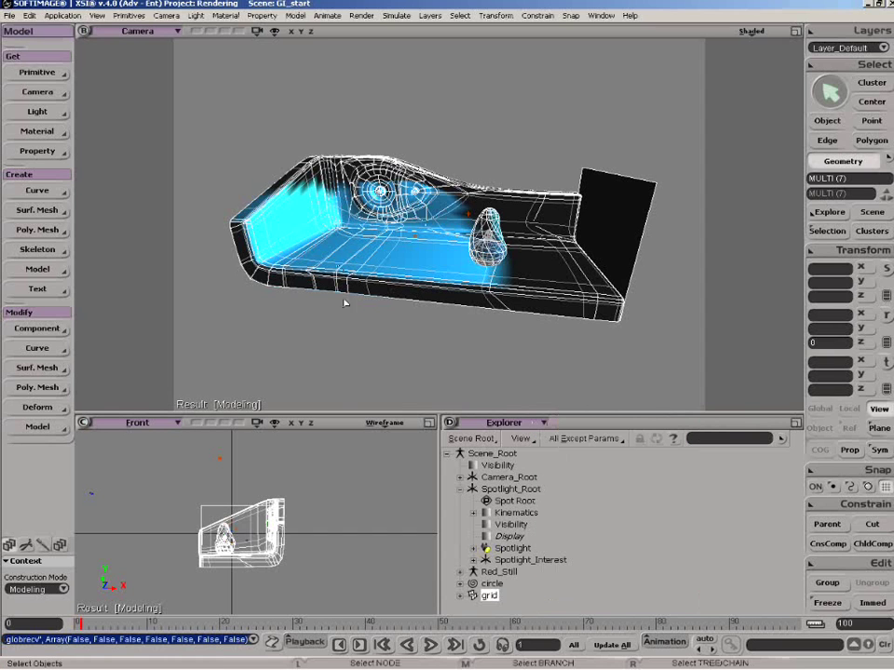
# Render a preview region around the whole set in the Camera view, and hide the region again.
pyautogui.press('q')
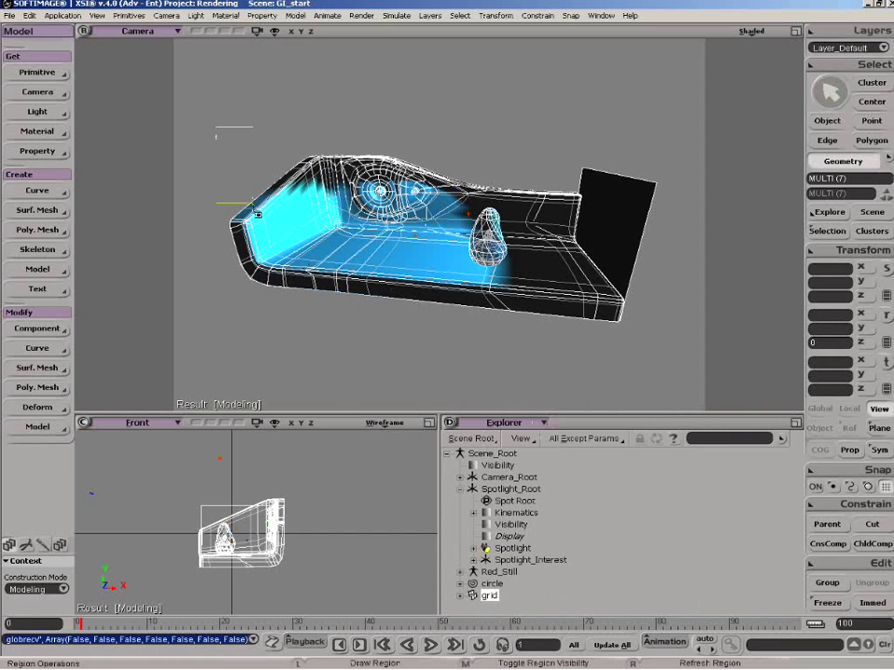
pyautogui.moveTo(215, 126); pyautogui.dragTo(670, 358)
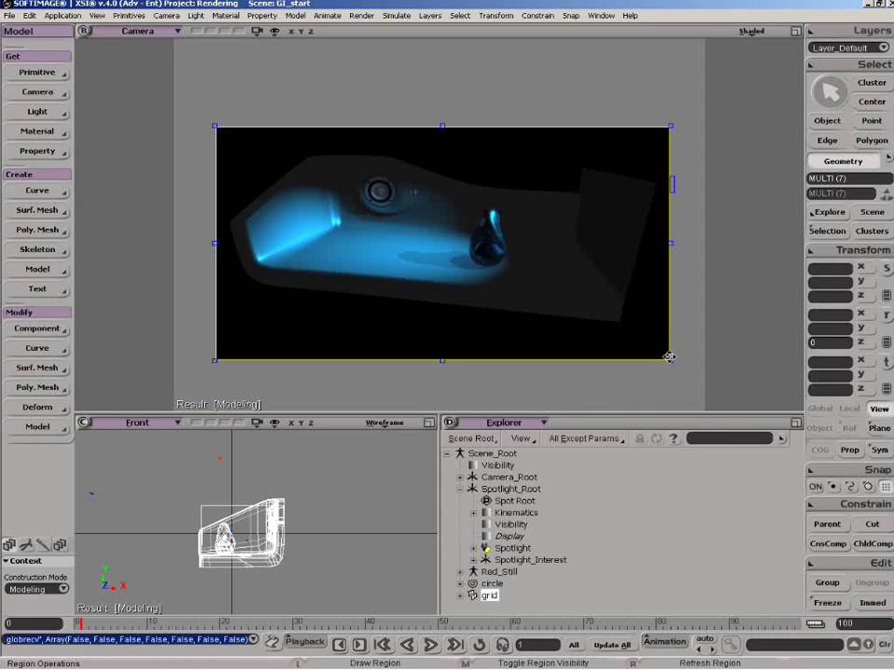
pyautogui.middleClick(527, 403)
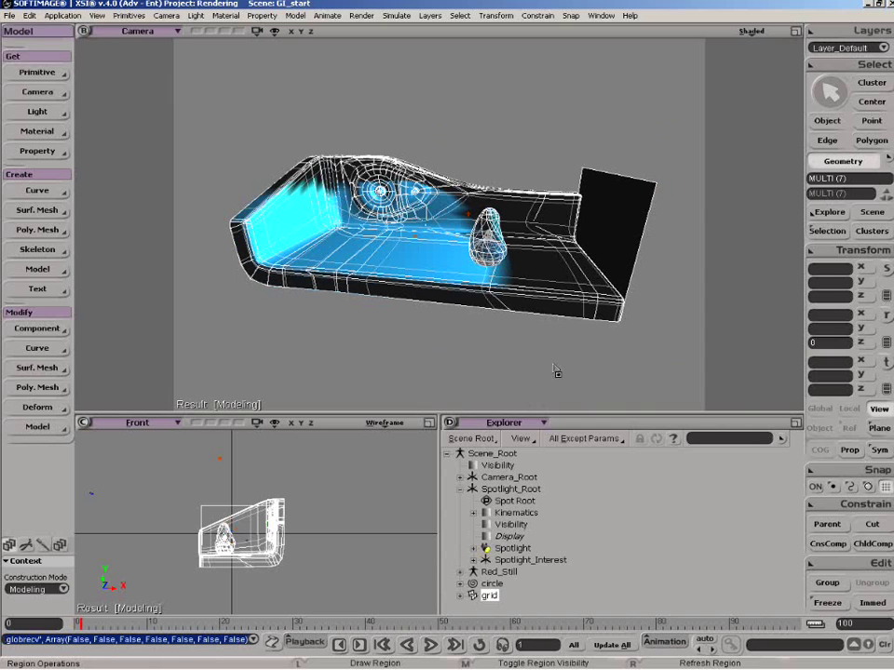
# Select all the set objects and enable them as Global Illumination transmitters and receivers in their visibility properties.
pyautogui.press('space')
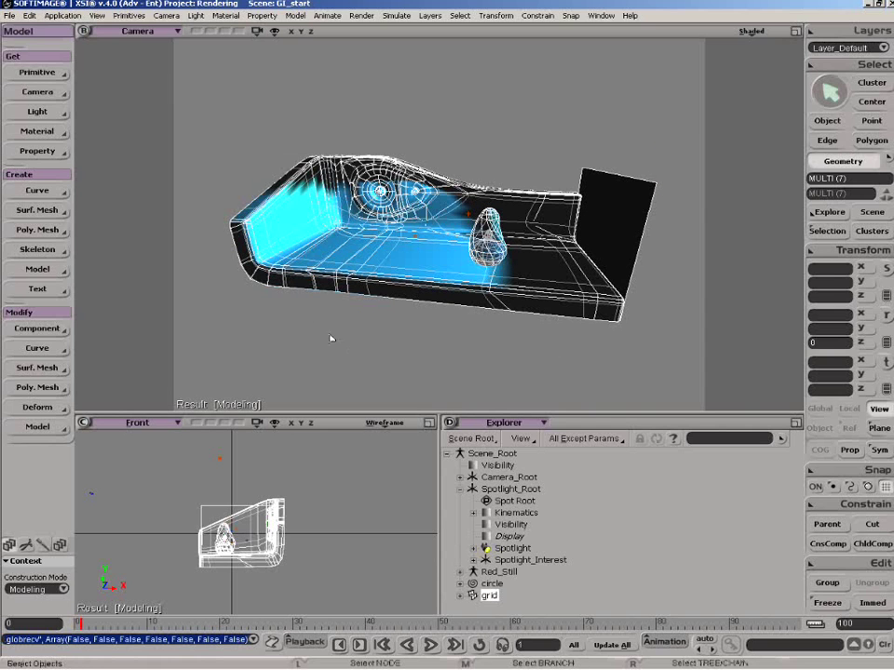
pyautogui.moveTo(329, 337); pyautogui.dragTo(430, 362)
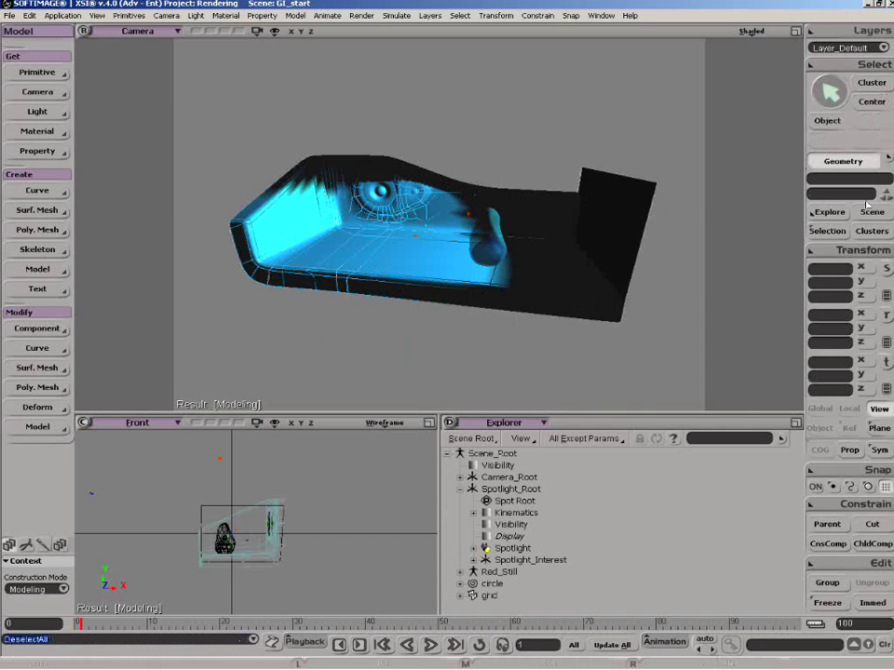
pyautogui.keyDown('shift'); pyautogui.moveTo(232, 117); pyautogui.dragTo(646, 347); pyautogui.keyUp('shift')
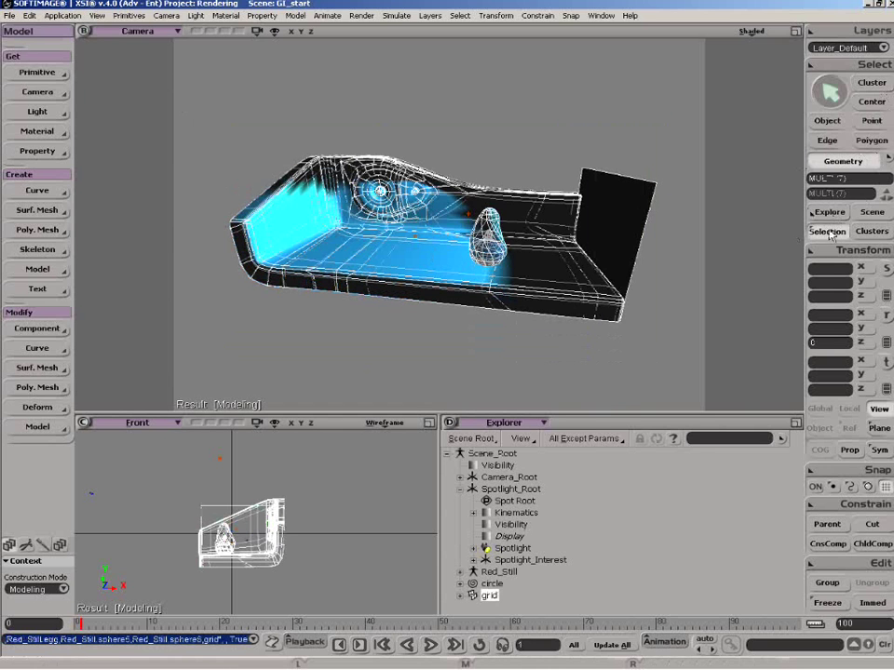
pyautogui.press('Return')
pyautogui.click(653, 256)
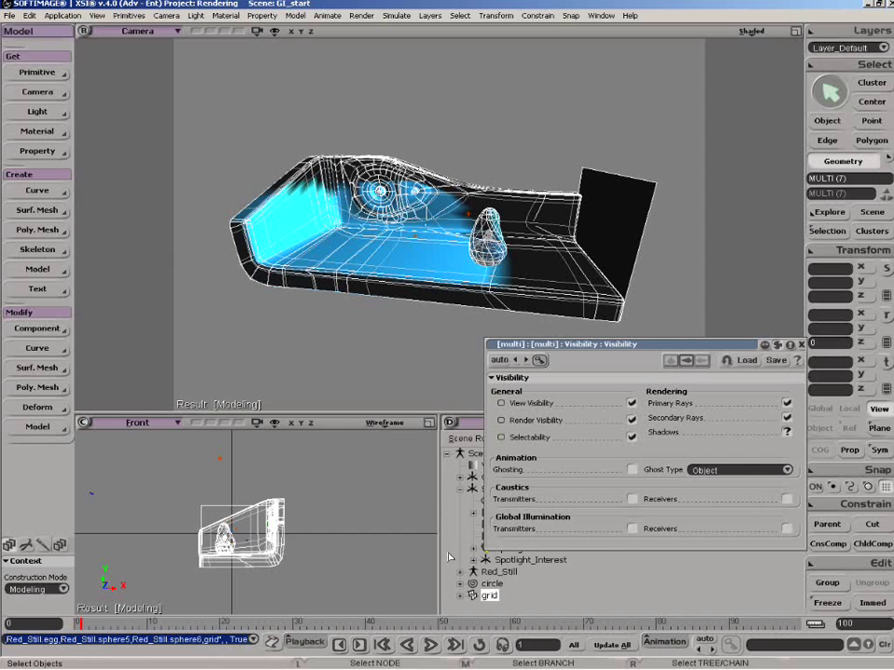
pyautogui.click(632, 528)
pyautogui.click(787, 529)
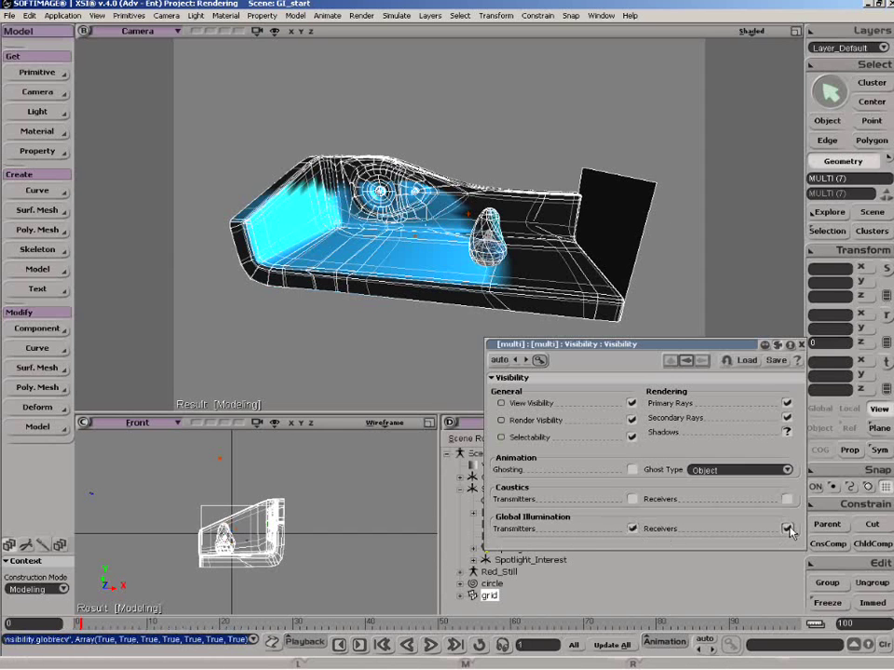
pyautogui.click(802, 344)
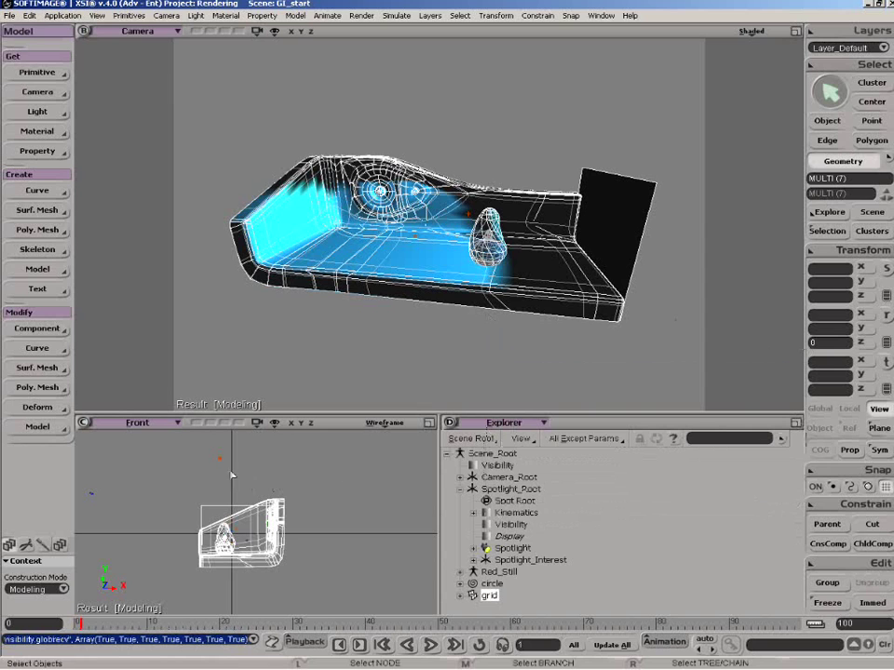
# Select the Spotlight and enable Global Illumination in its photon properties.
pyautogui.click(253, 478)
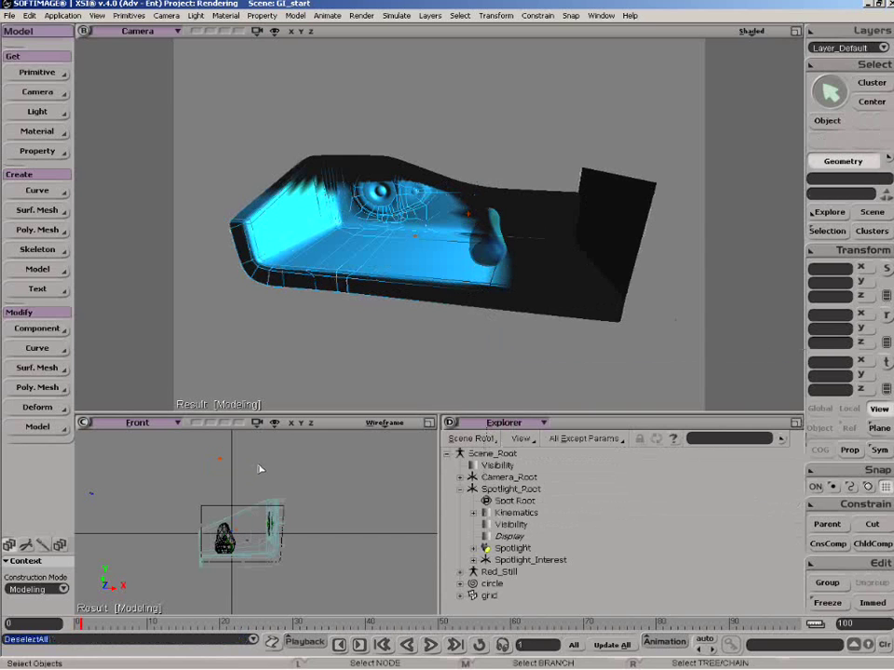
pyautogui.click(826, 121)
pyautogui.moveTo(203, 456); pyautogui.dragTo(243, 476)
pyautogui.press('3')
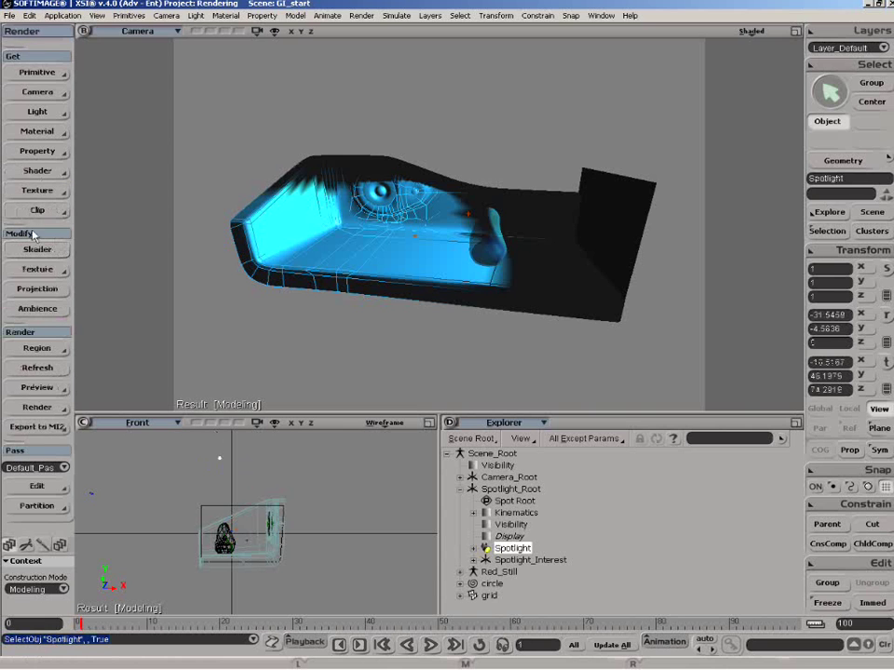
pyautogui.click(37, 249)
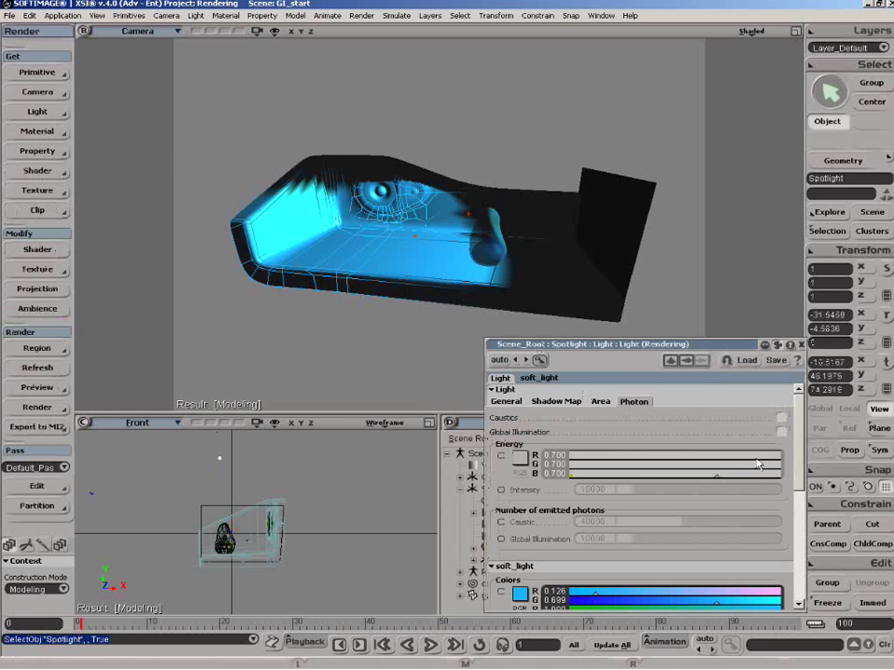
pyautogui.click(781, 433)
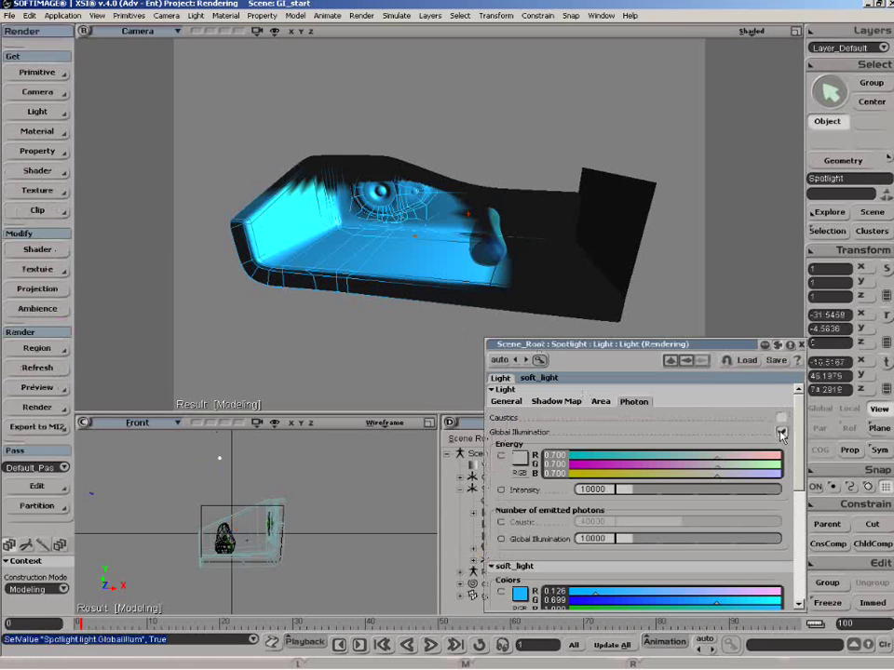
# Draw a render region around the whole set in the Camera view and enable Global Illumination in the region's photon render options.
pyautogui.moveTo(688, 355); pyautogui.dragTo(680, 386)
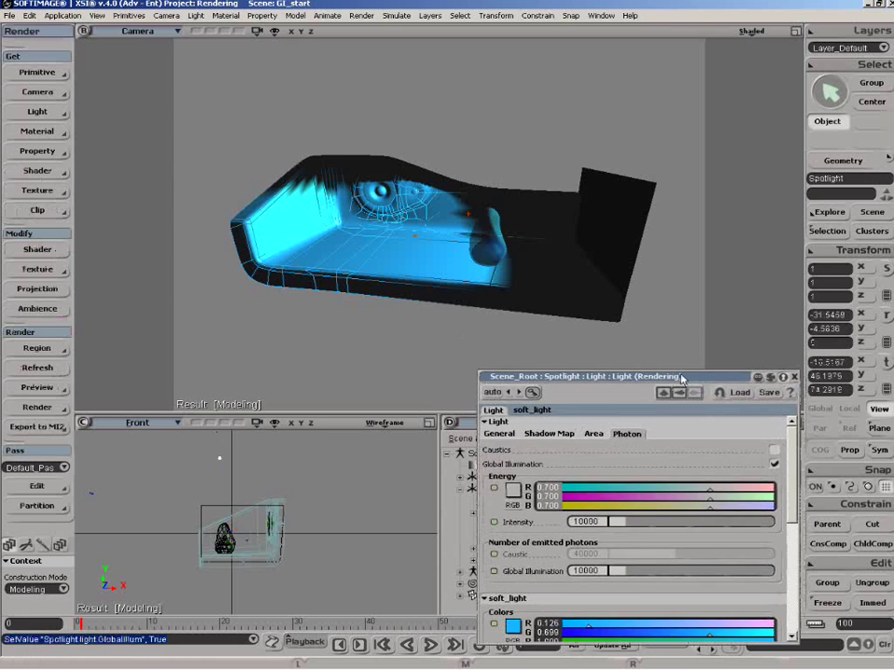
pyautogui.press('q')
pyautogui.moveTo(204, 131); pyautogui.dragTo(333, 230)
pyautogui.moveTo(384, 263); pyautogui.dragTo(679, 351)
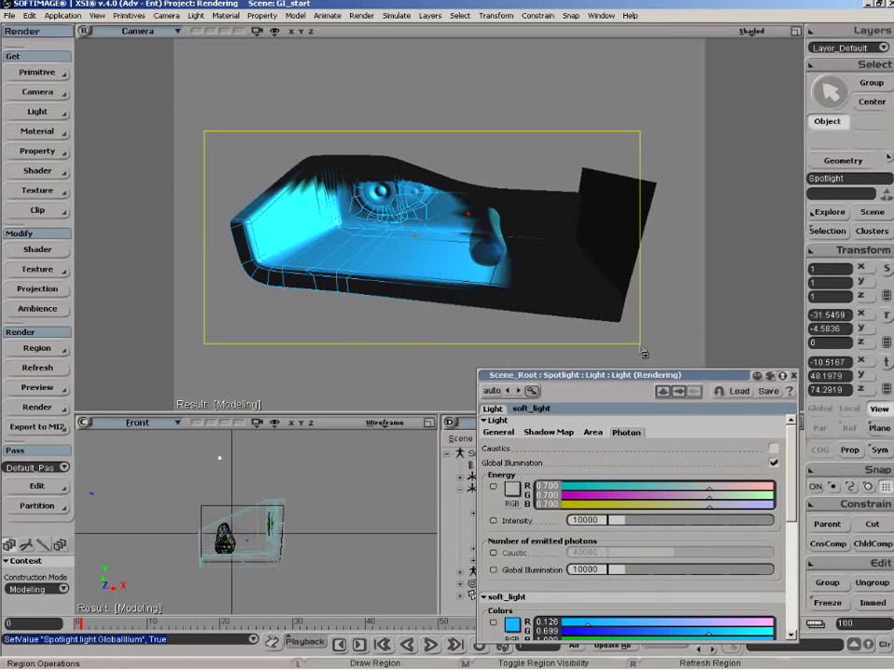
pyautogui.click(25, 354)
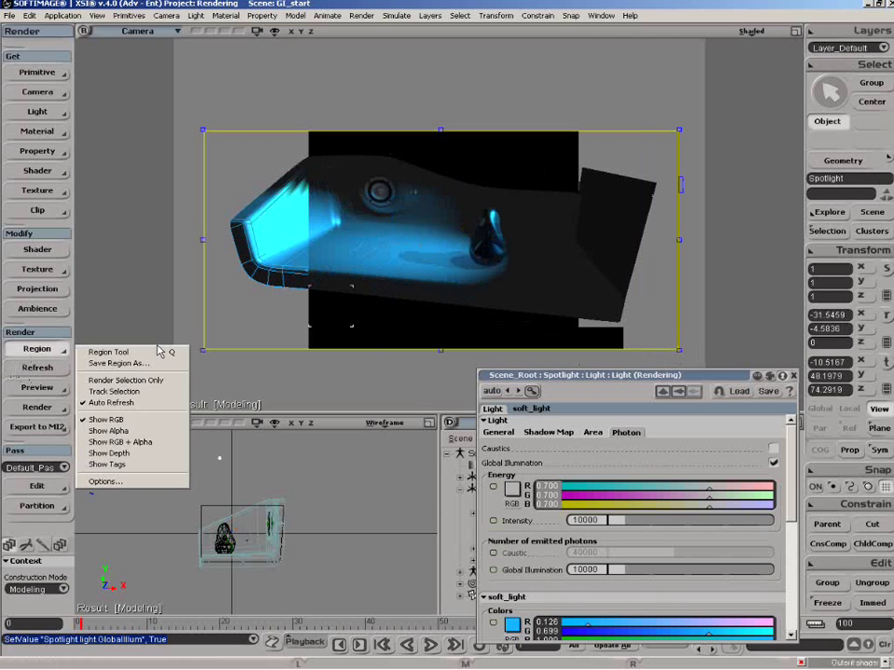
pyautogui.click(136, 479)
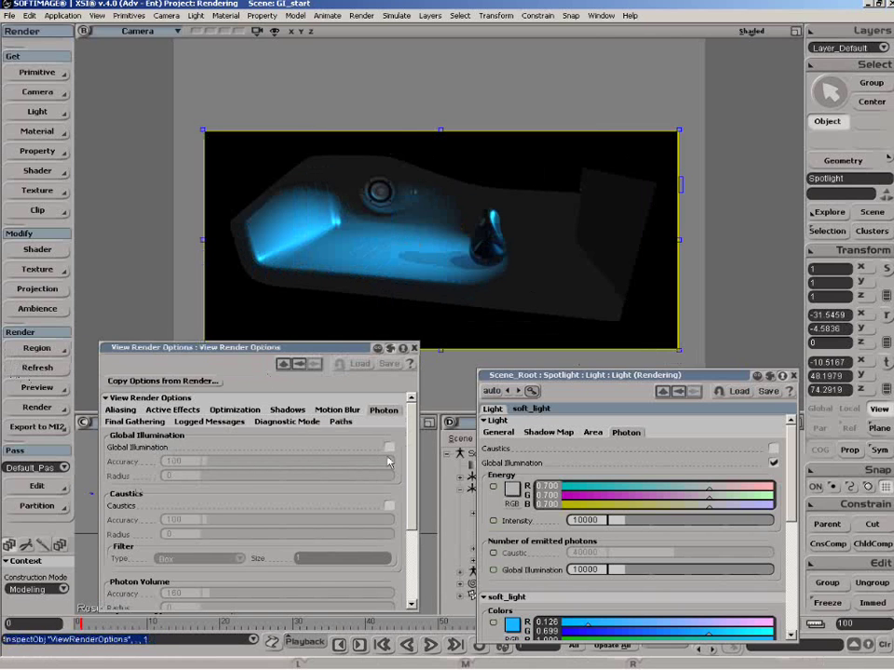
pyautogui.click(389, 447)
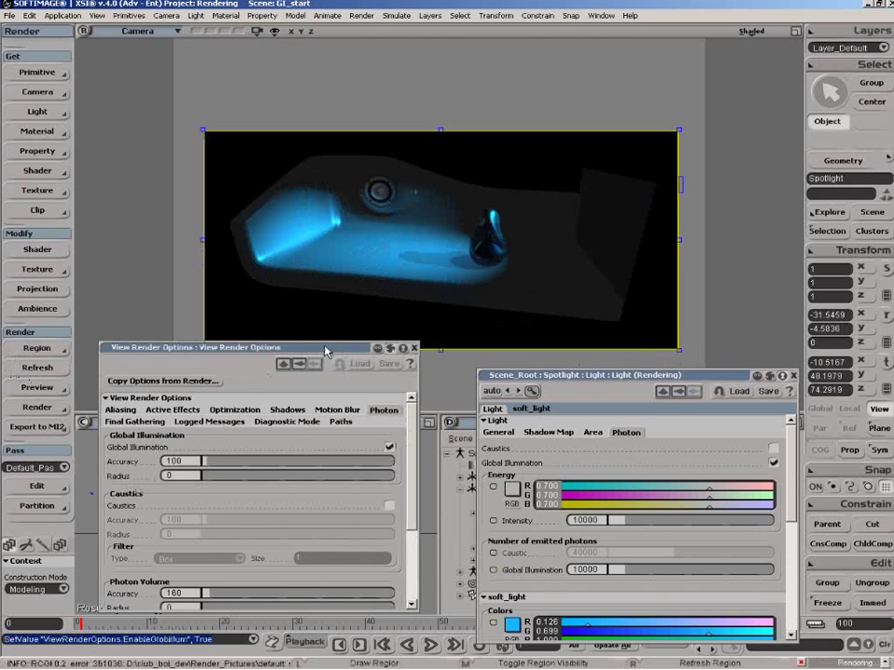
pyautogui.moveTo(400, 350); pyautogui.dragTo(405, 384)
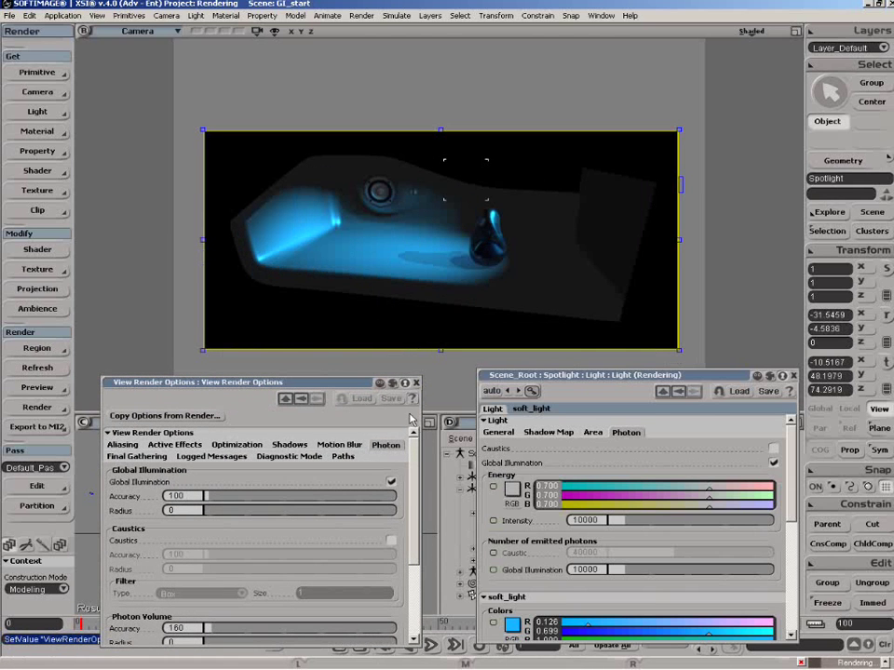
# Set the Spotlight's photon energy intensity to 1000000.
pyautogui.click(597, 520)
pyautogui.write('100')
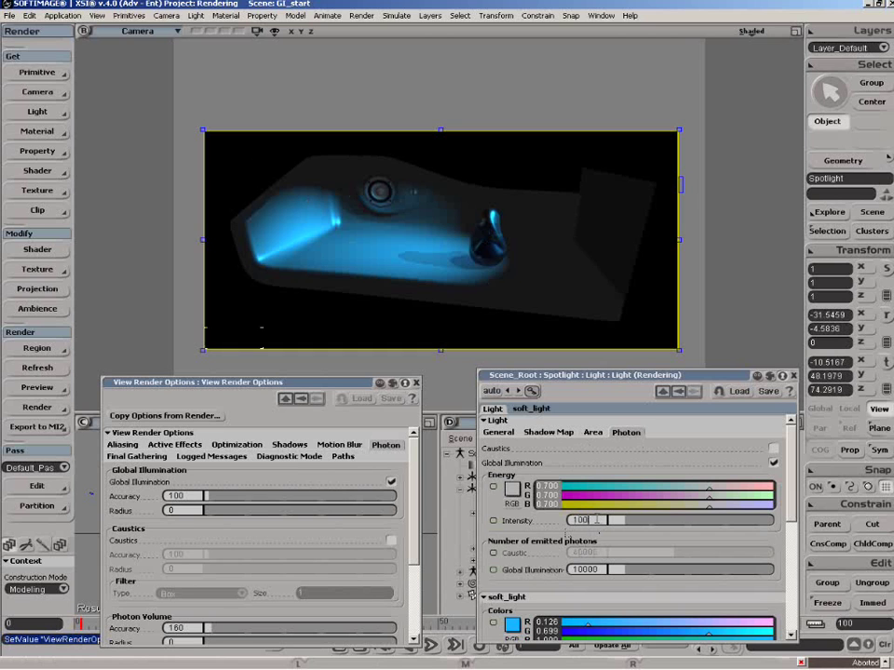
pyautogui.write('0000')
pyautogui.press('Return')
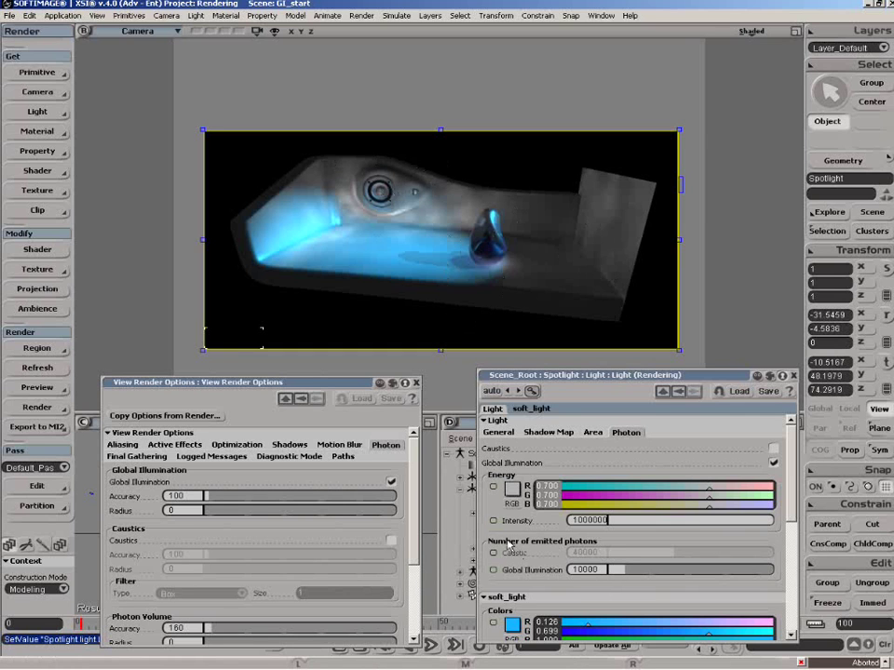
# Tint the Spotlight's photon energy colour pink with R 1.000, G 0.780 and B 0.850.
pyautogui.moveTo(559, 382); pyautogui.dragTo(539, 375)
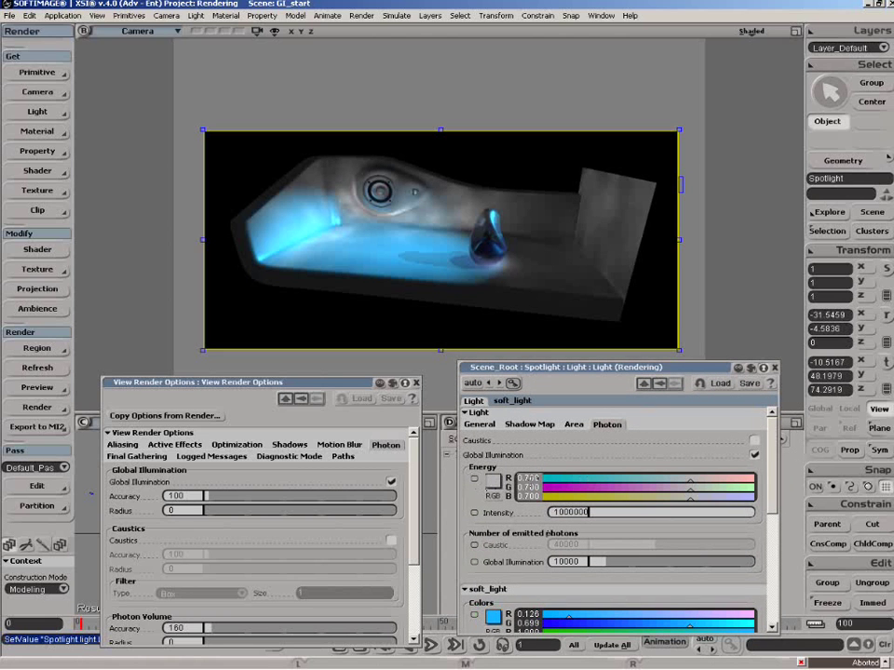
pyautogui.click(727, 481)
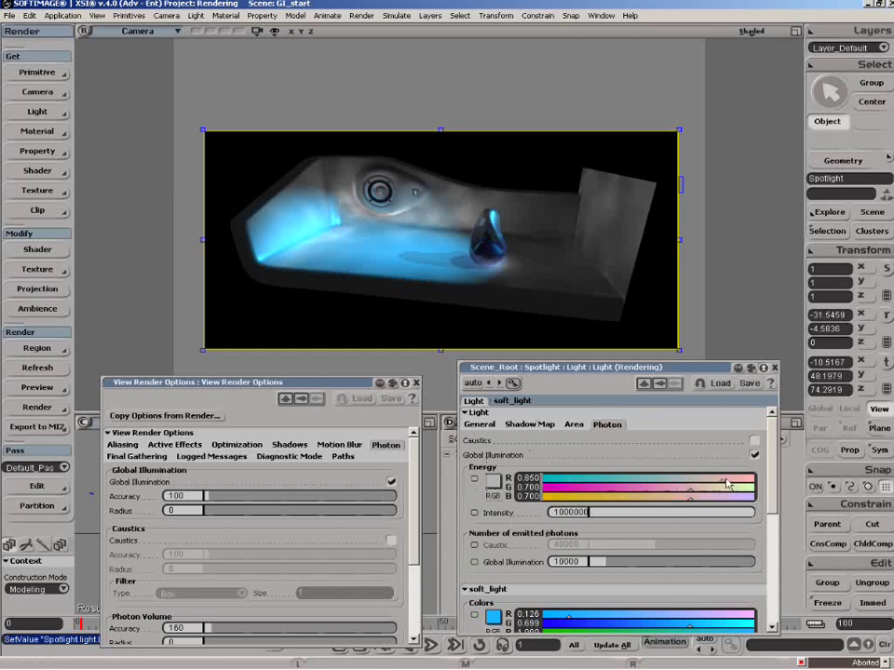
pyautogui.moveTo(727, 481); pyautogui.dragTo(752, 479)
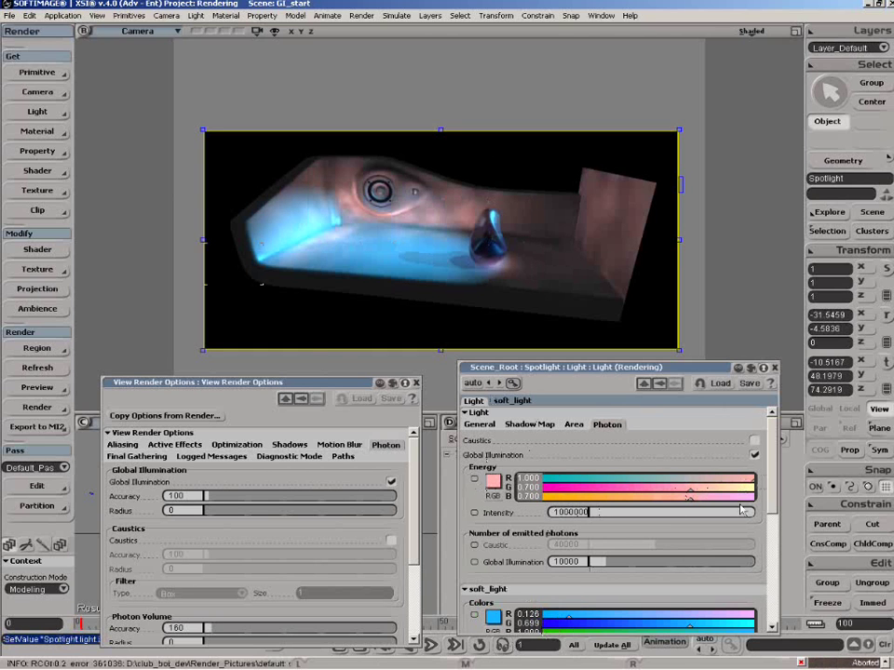
pyautogui.moveTo(688, 496); pyautogui.dragTo(722, 502)
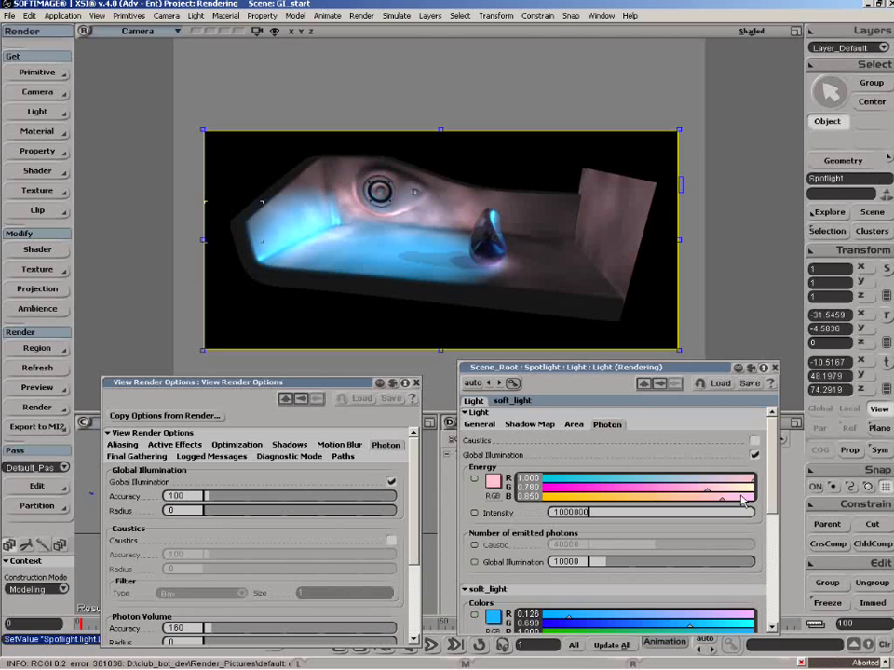
# Copy the blue soft_light colour onto the Spotlight's photon energy colour.
pyautogui.click(512, 401)
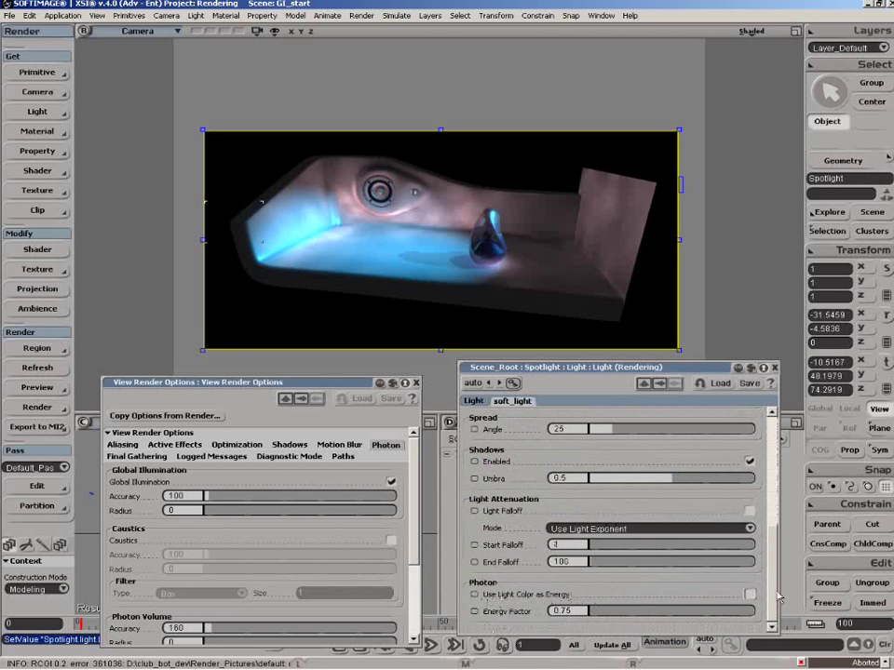
pyautogui.moveTo(772, 589); pyautogui.dragTo(771, 495)
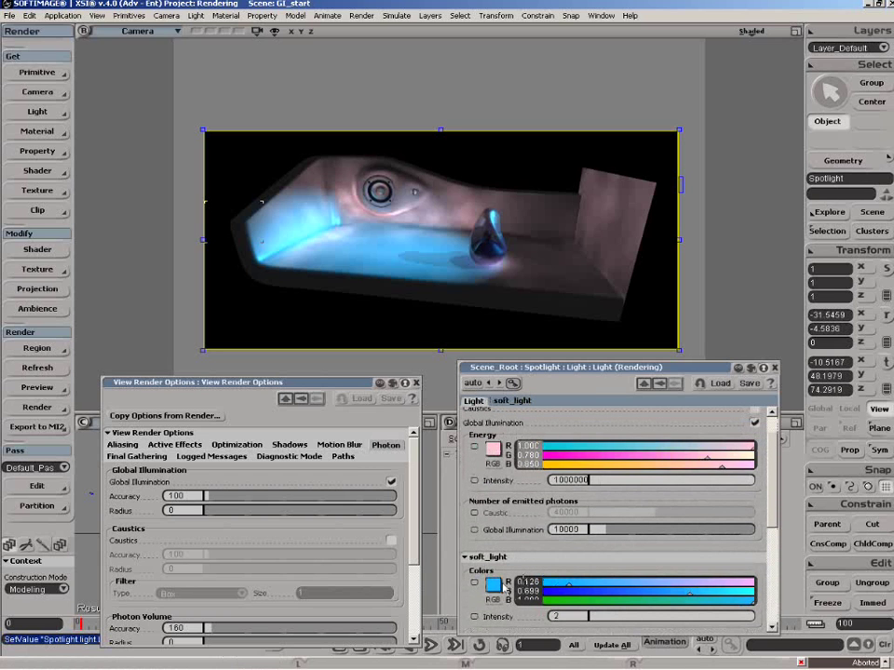
pyautogui.moveTo(492, 585); pyautogui.dragTo(493, 448)
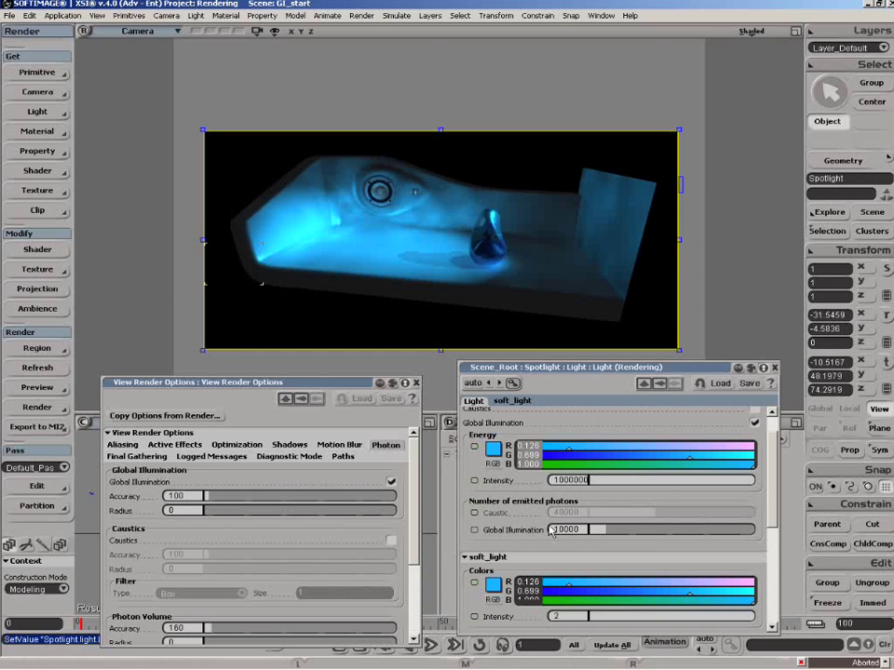
# Lower the Spotlight's number of emitted Global Illumination photons to 100 and further down to 10.
pyautogui.moveTo(605, 529); pyautogui.dragTo(587, 530)
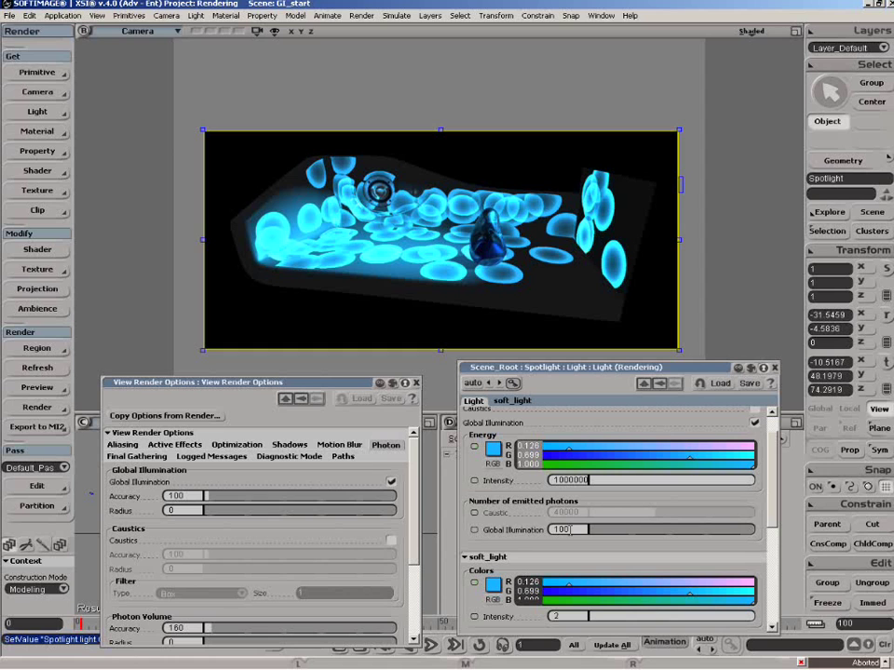
pyautogui.doubleClick(571, 530)
pyautogui.press('BackSpace')
pyautogui.write('3')
pyautogui.press('Return')
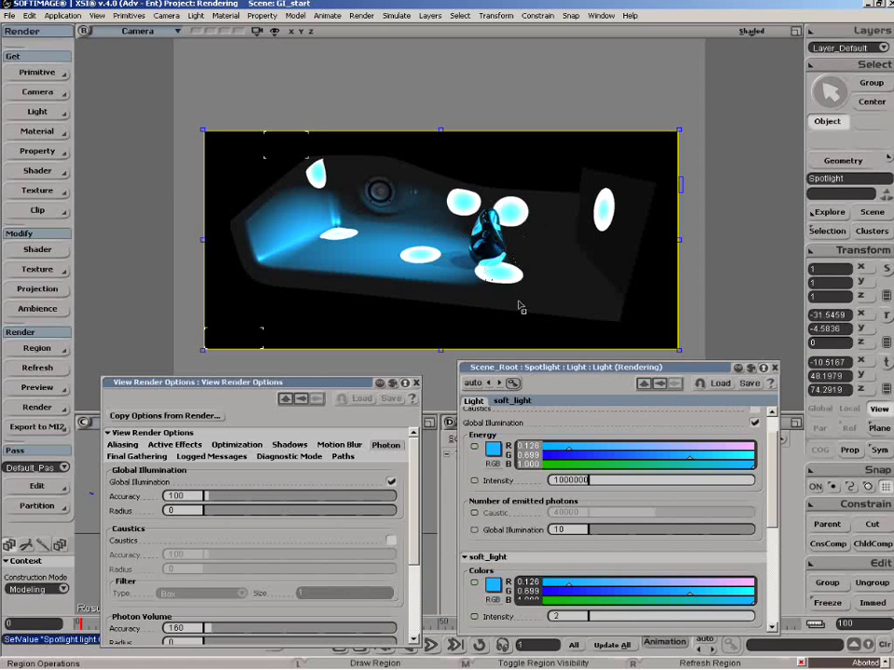
# Raise the number of emitted Global Illumination photons to 1000.
pyautogui.doubleClick(567, 530)
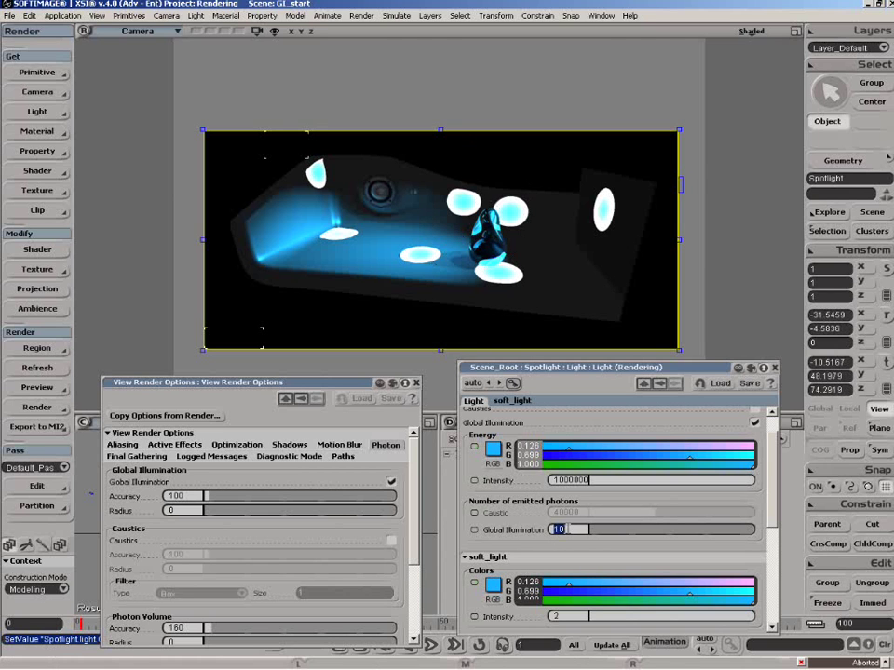
pyautogui.write('1')
pyautogui.press('Return')
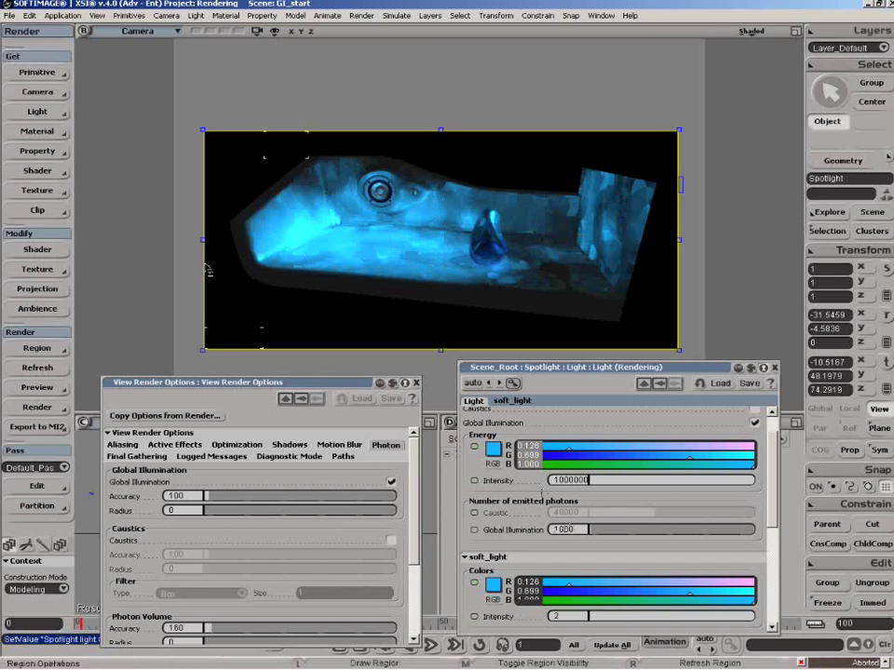
# Set the Spotlight's number of emitted Global Illumination photons to 2000.
pyautogui.doubleClick(577, 531)
pyautogui.write('1')
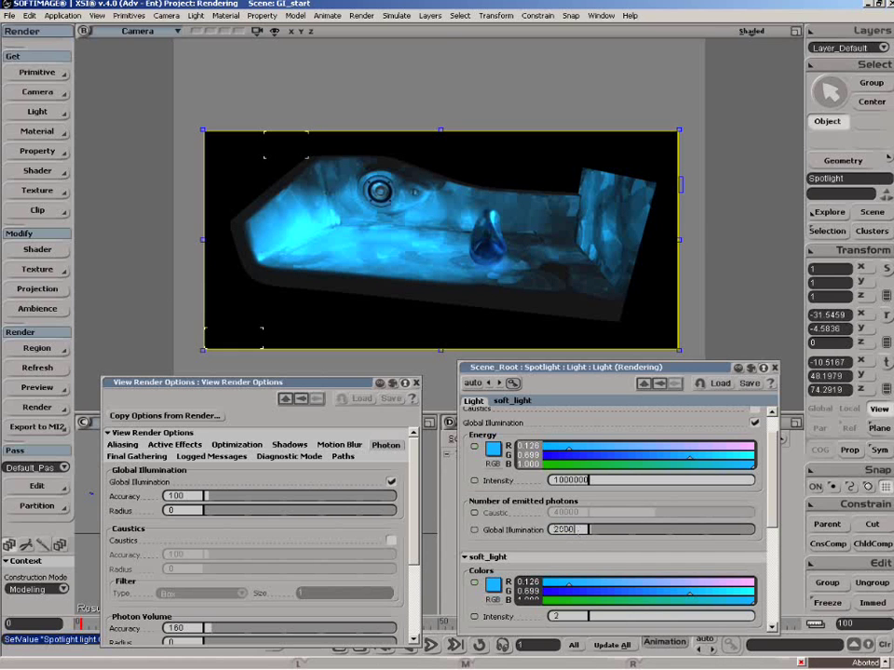
pyautogui.write('2000')
pyautogui.press('Return')
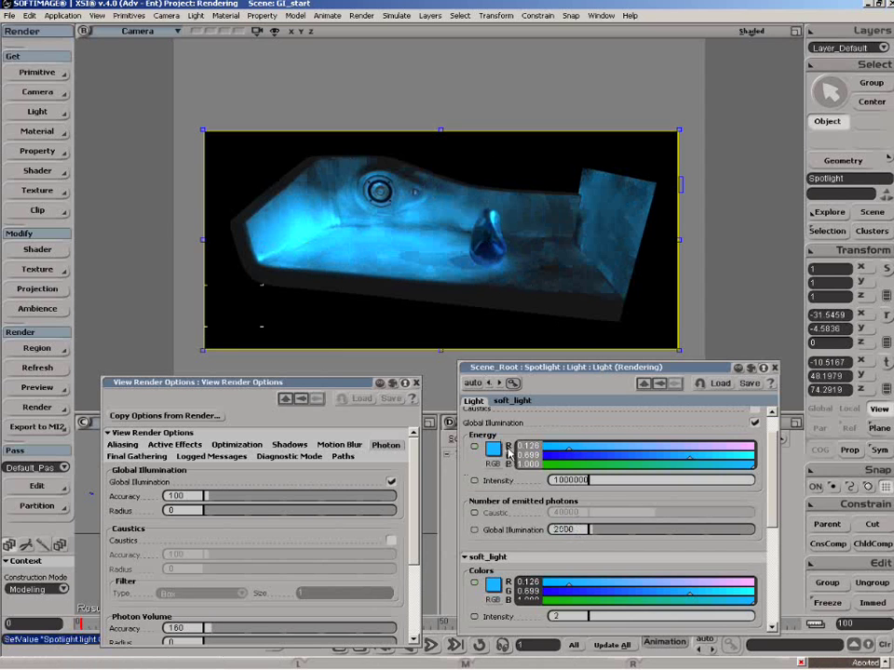
pyautogui.moveTo(309, 384); pyautogui.dragTo(325, 370)
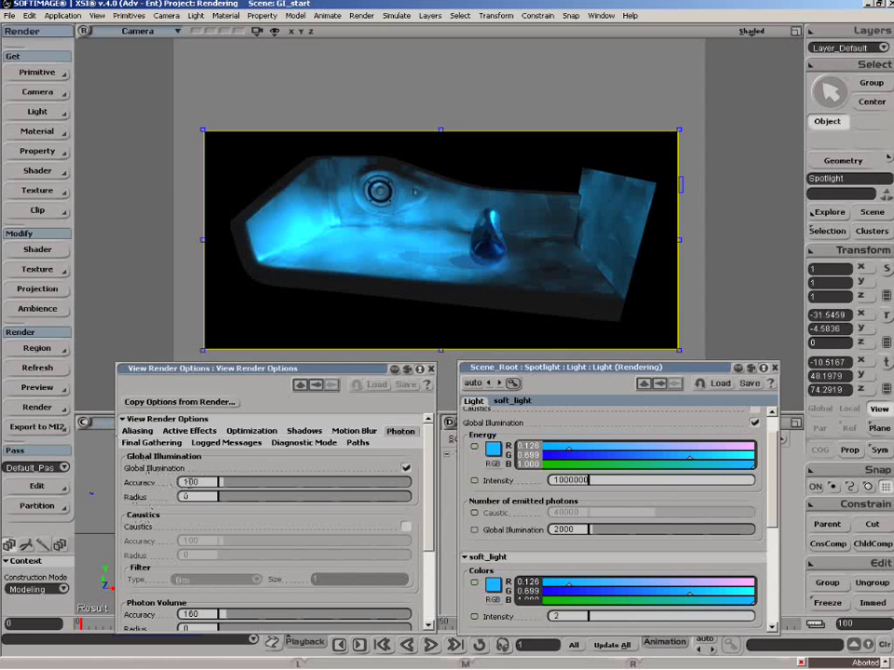
# Try Global Illumination photon accuracy values of 1, 74, 30 and 60 in the render region.
pyautogui.write('0')
pyautogui.moveTo(223, 485); pyautogui.dragTo(215, 485)
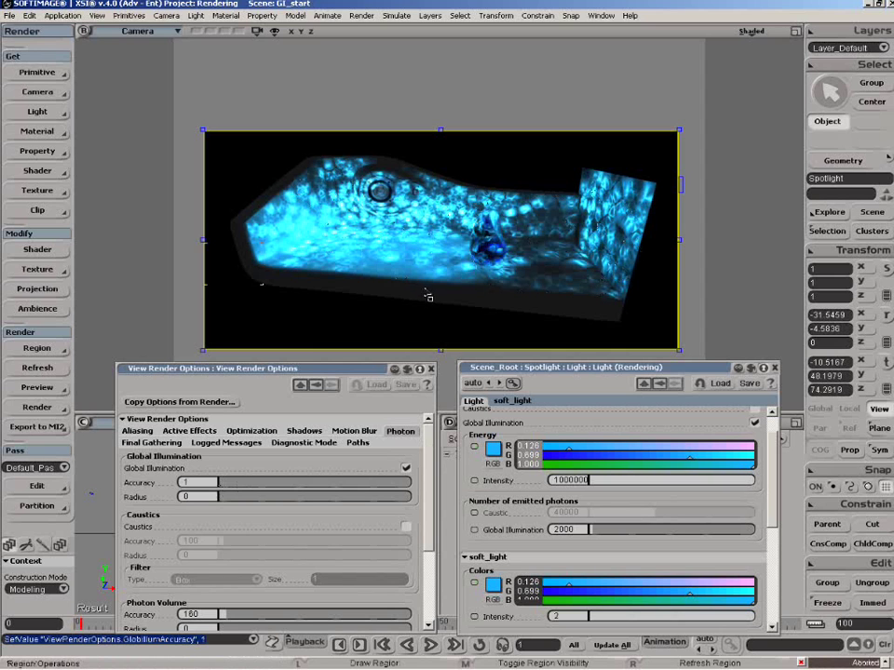
pyautogui.click(207, 483)
pyautogui.write('74')
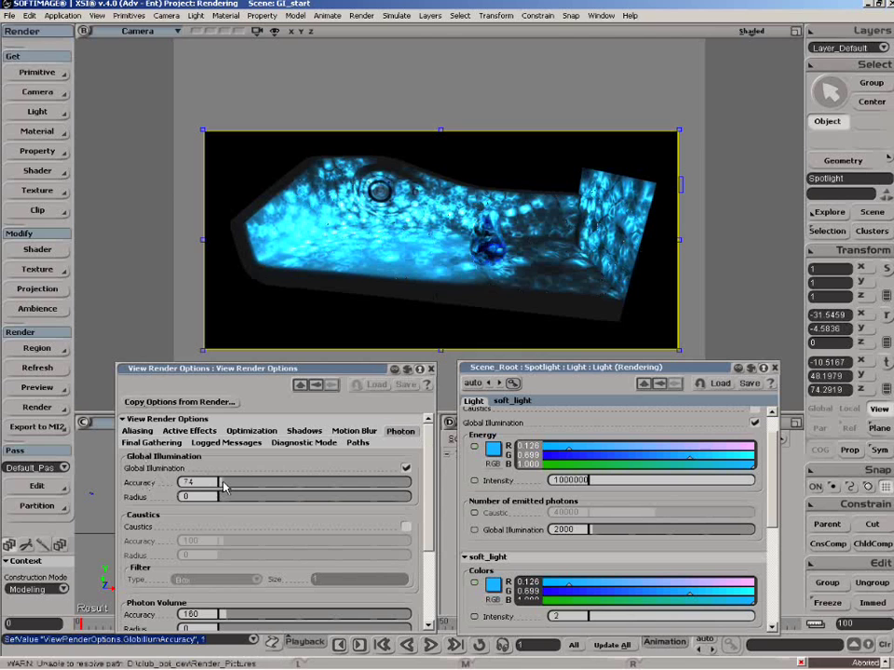
pyautogui.press('Return')
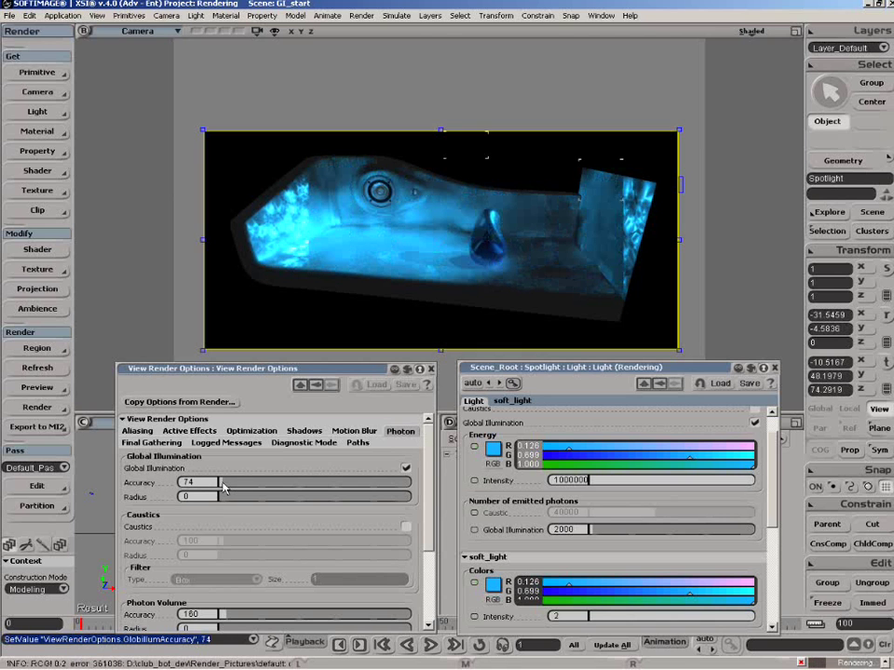
pyautogui.moveTo(224, 483); pyautogui.dragTo(222, 482)
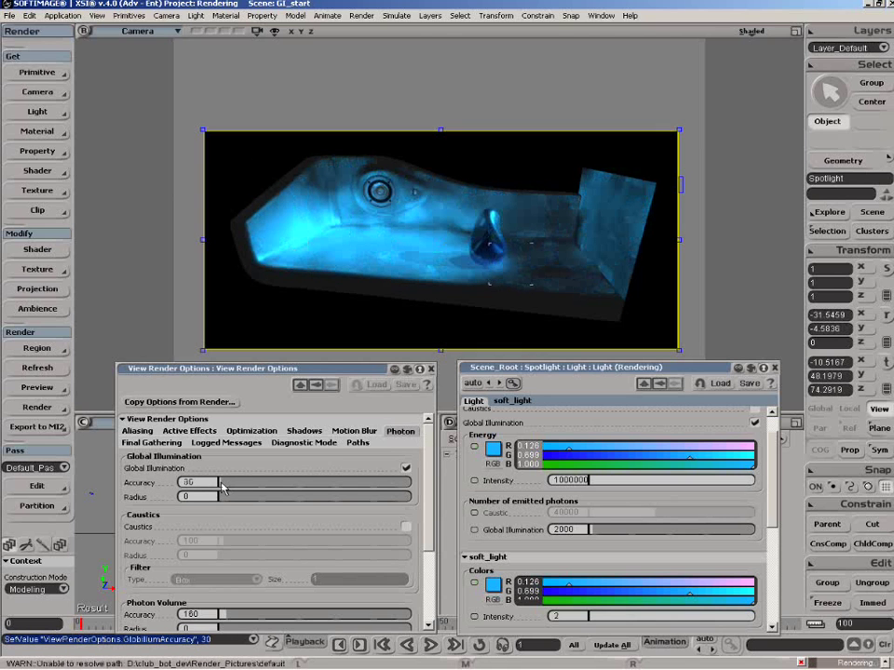
pyautogui.write('60')
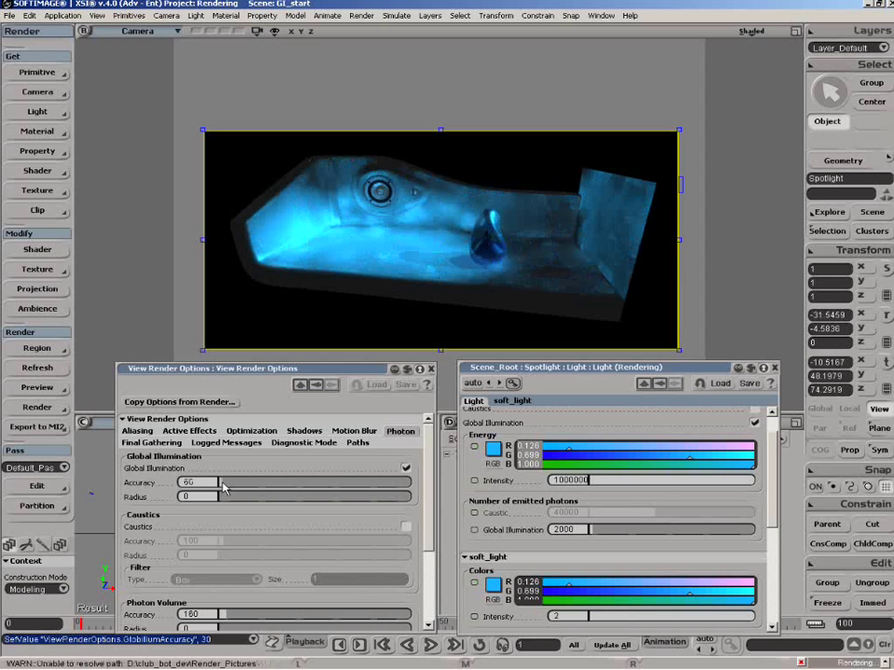
pyautogui.press('Return')
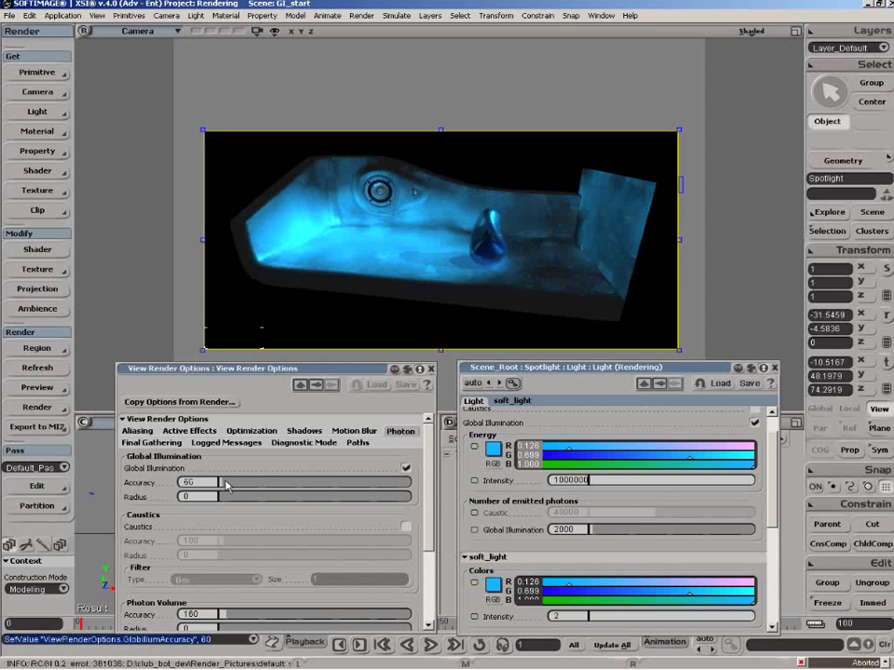
# Raise the Global Illumination accuracy to 206 and further up to 265.
pyautogui.click(223, 482)
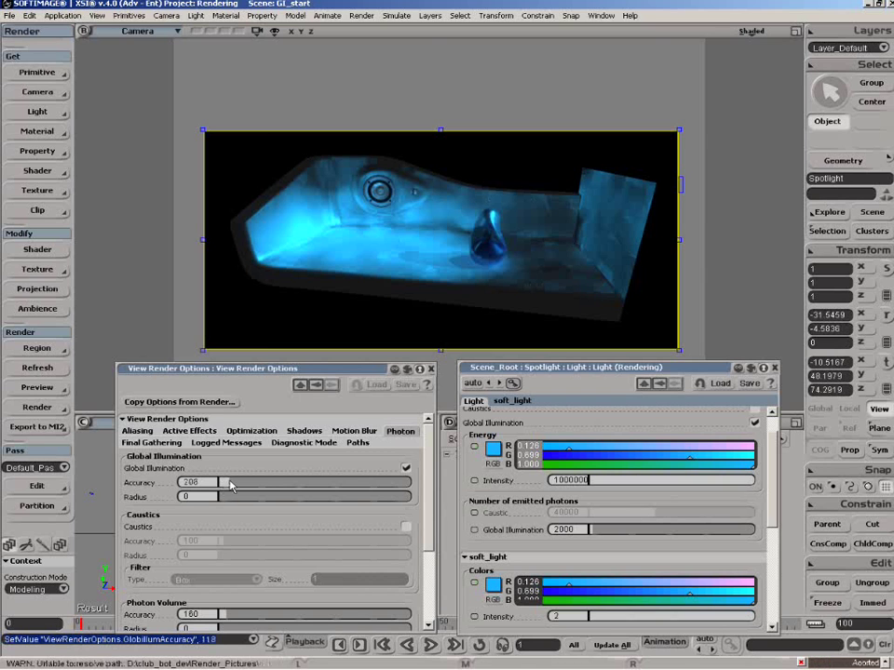
pyautogui.moveTo(226, 484); pyautogui.dragTo(262, 484)
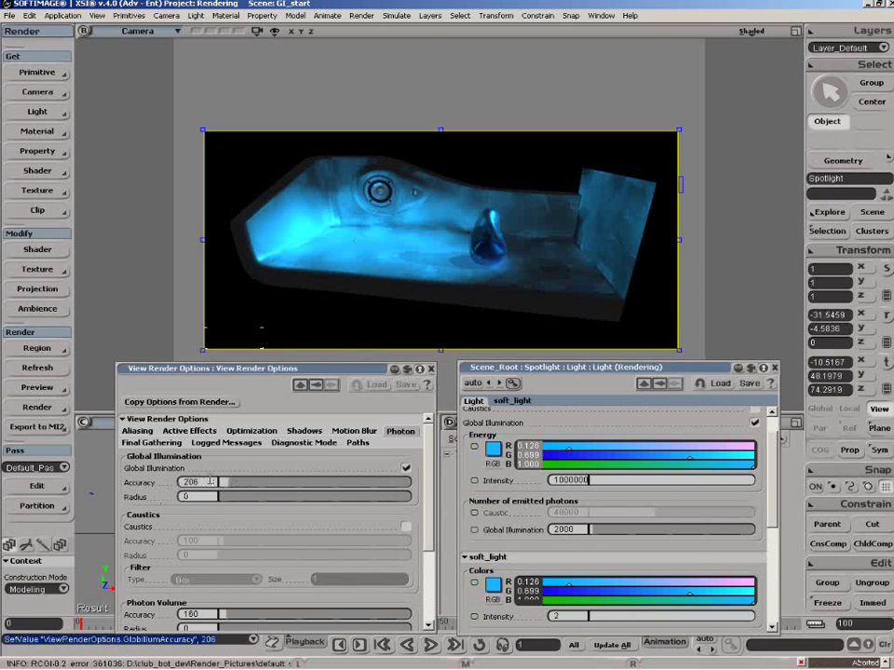
pyautogui.moveTo(231, 484); pyautogui.dragTo(234, 484)
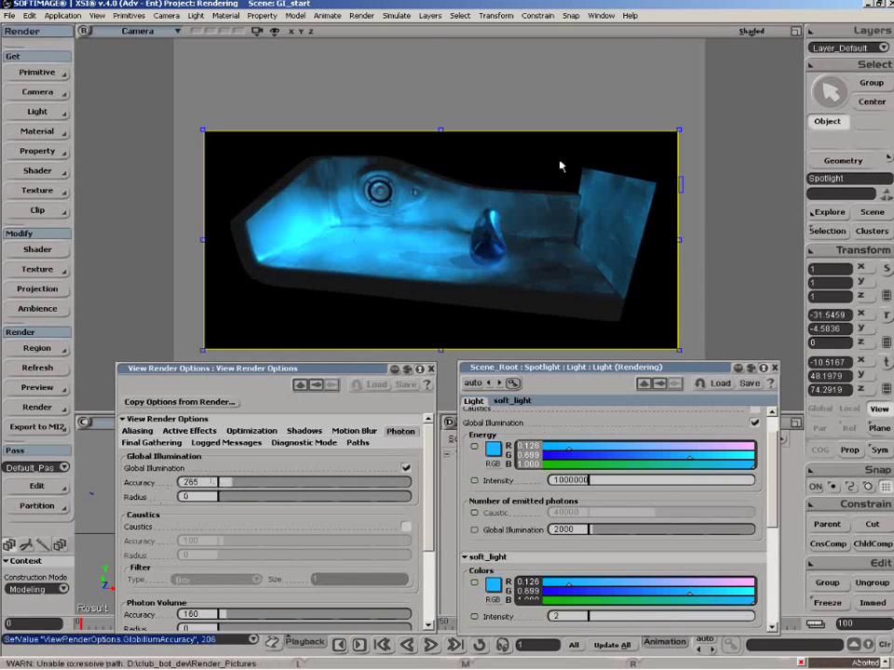
pyautogui.press('q')
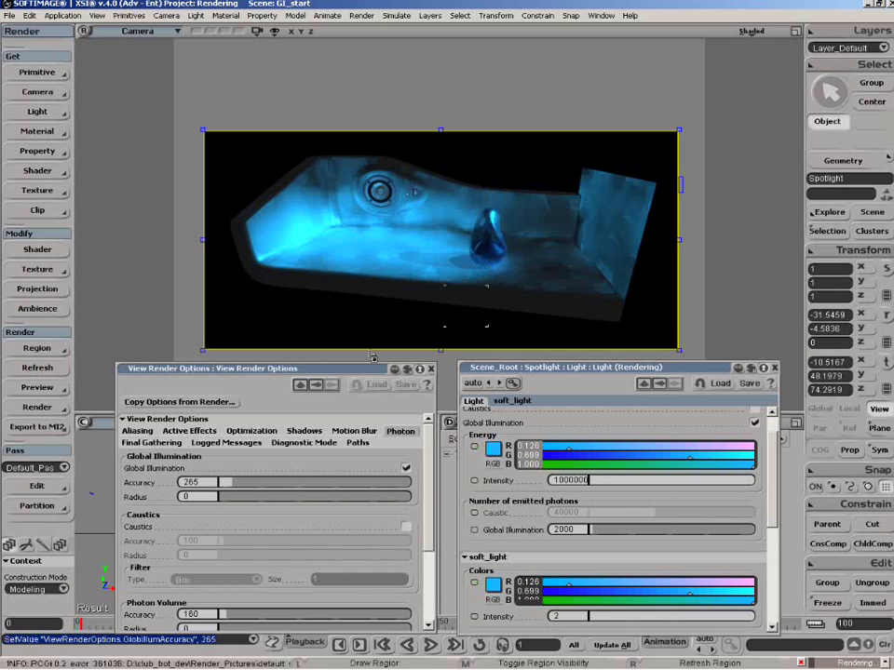
pyautogui.press('Escape')
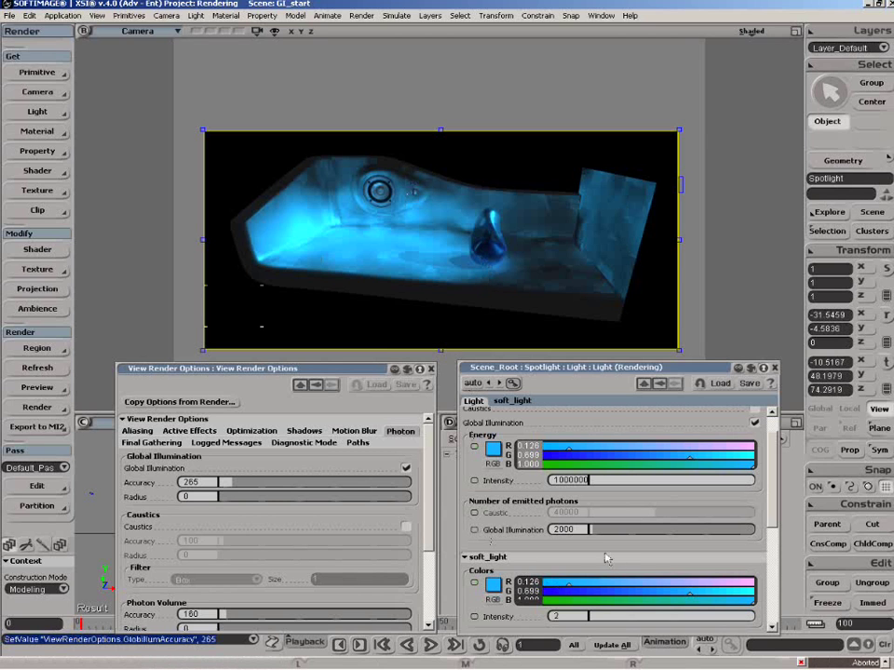
# Raise the Spotlight's number of emitted Global Illumination photons to 5000.
pyautogui.click(578, 530)
pyautogui.write('5000')
pyautogui.press('Return')
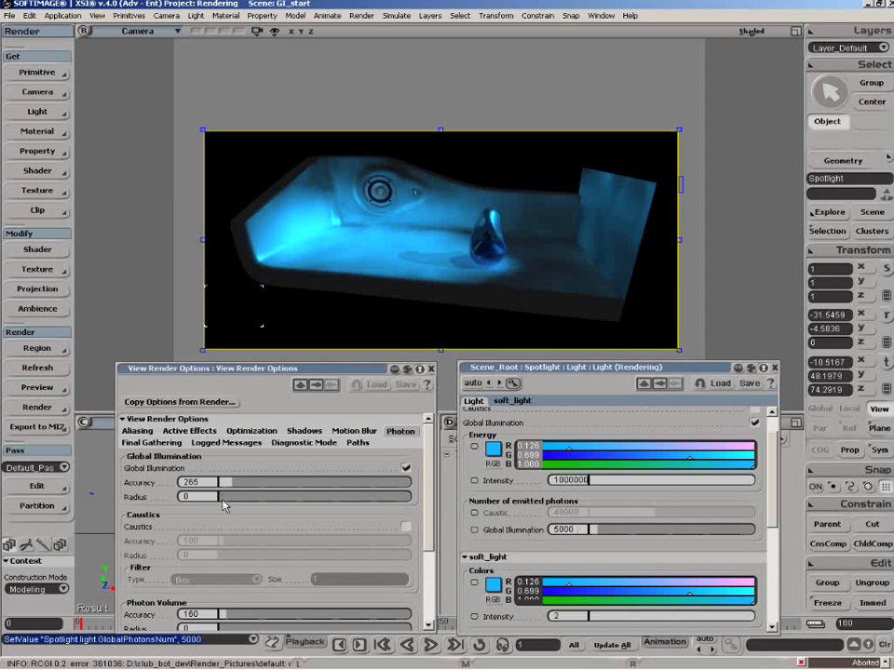
# Lower the Global Illumination accuracy to 45 and set its radius to 1.099.
pyautogui.moveTo(227, 491); pyautogui.dragTo(224, 494)
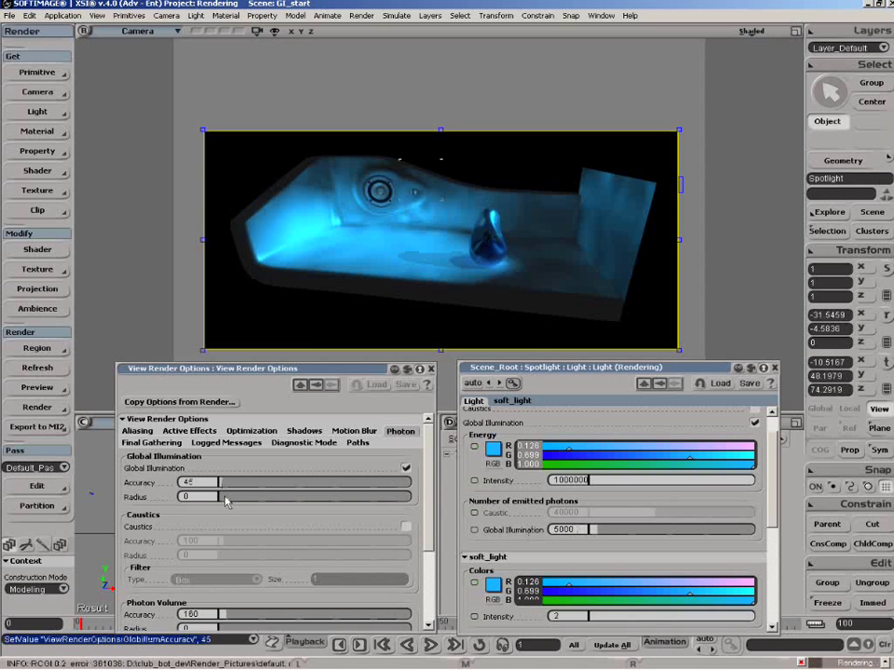
pyautogui.click(222, 496)
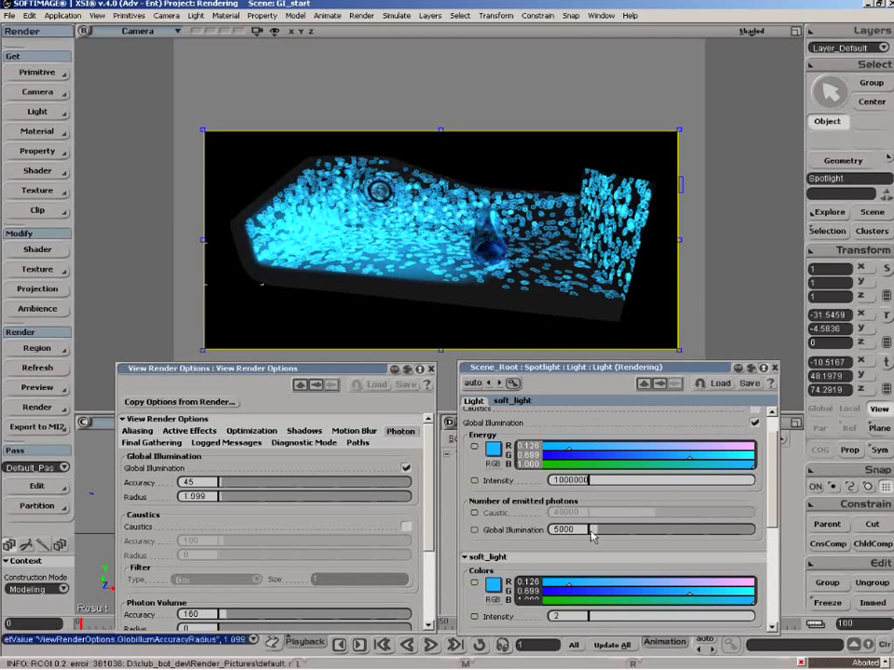
# Reduce the Spotlight's number of emitted Global Illumination photons to 200.
pyautogui.doubleClick(570, 530)
pyautogui.write('1')
pyautogui.write('00')
pyautogui.press('Return')
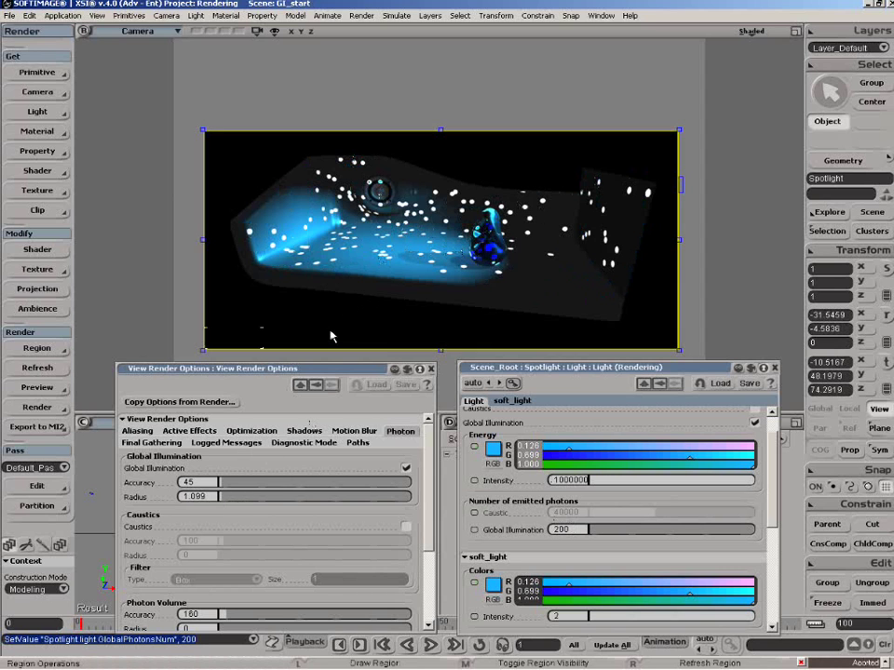
# Reset the Global Illumination radius to 0, and enlarge it to 13.919.
pyautogui.moveTo(220, 496); pyautogui.dragTo(211, 497)
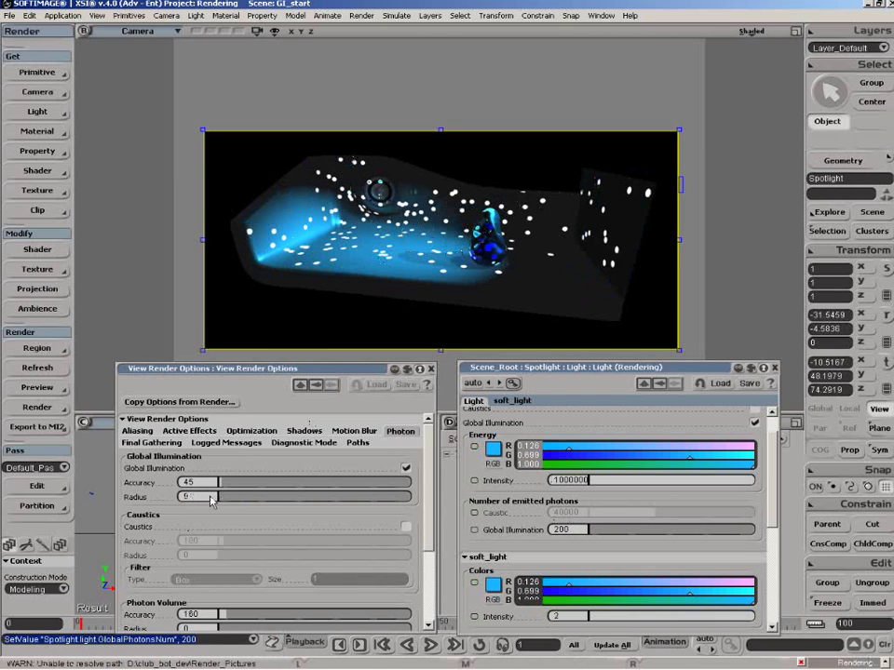
pyautogui.press('Return')
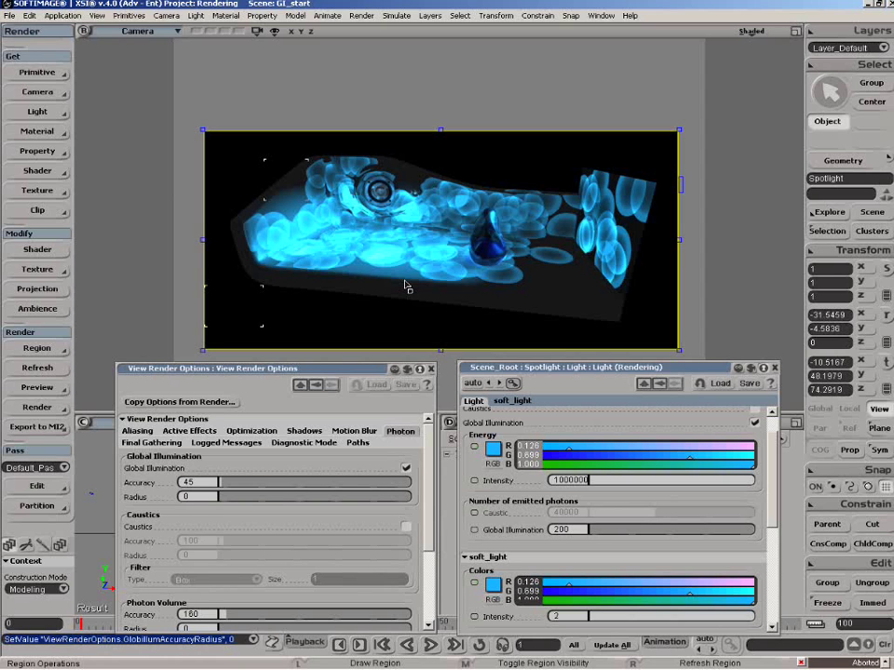
pyautogui.click(227, 499)
pyautogui.moveTo(228, 503); pyautogui.dragTo(247, 501)
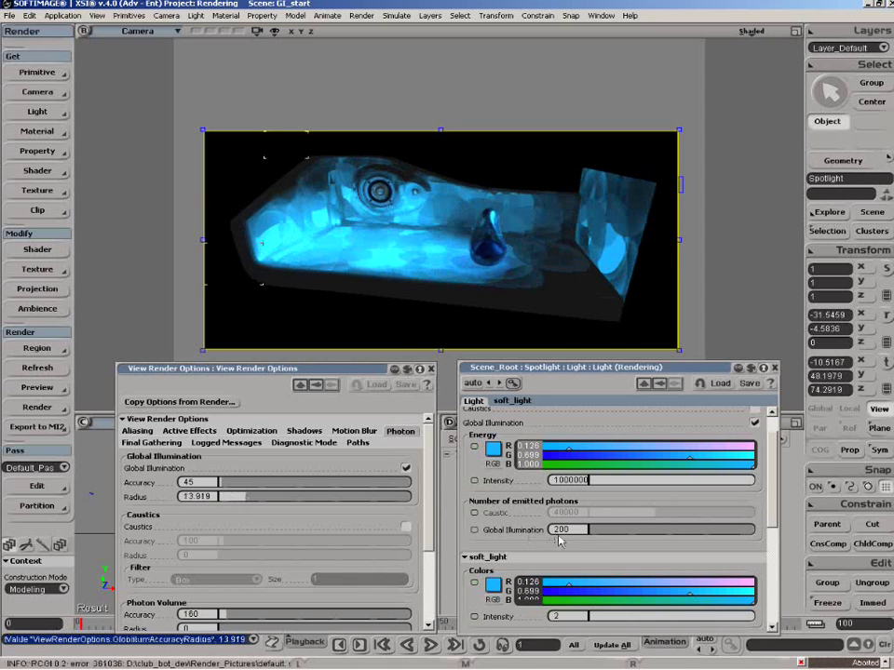
# Set the Spotlight's number of emitted Global Illumination photons back to 5000.
pyautogui.moveTo(566, 530); pyautogui.dragTo(552, 529)
pyautogui.write('1')
pyautogui.write('000')
pyautogui.press('Return')
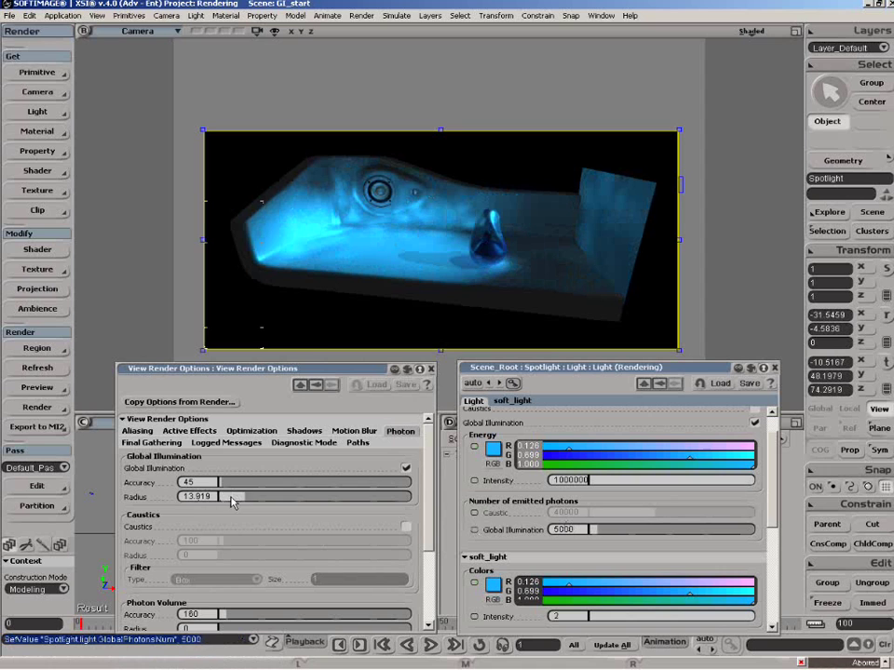
# Set the Global Illumination radius to 0 and raise the accuracy to 133 and further up to 221.
pyautogui.moveTo(232, 496); pyautogui.dragTo(209, 497)
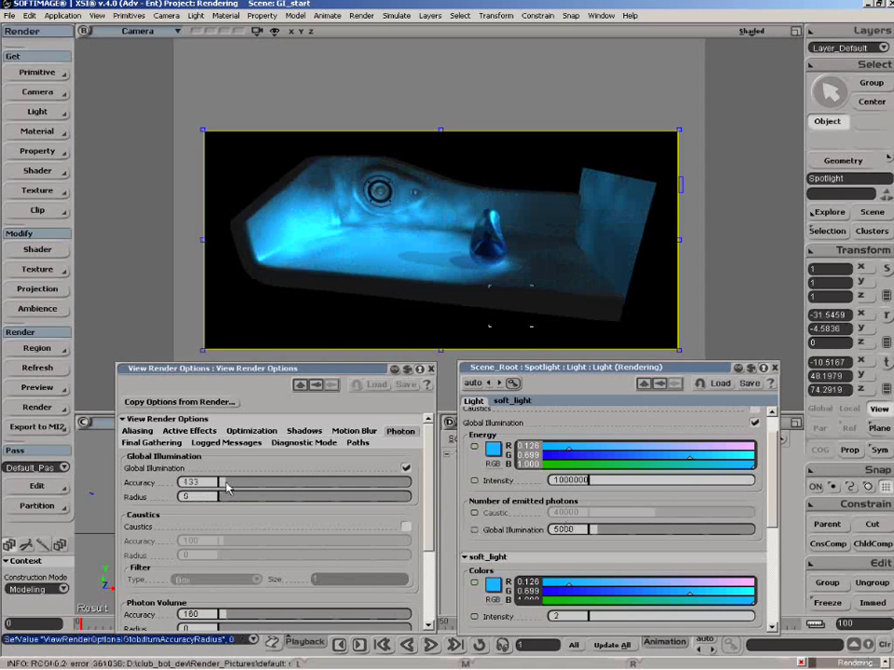
pyautogui.write('133')
pyautogui.press('Return')
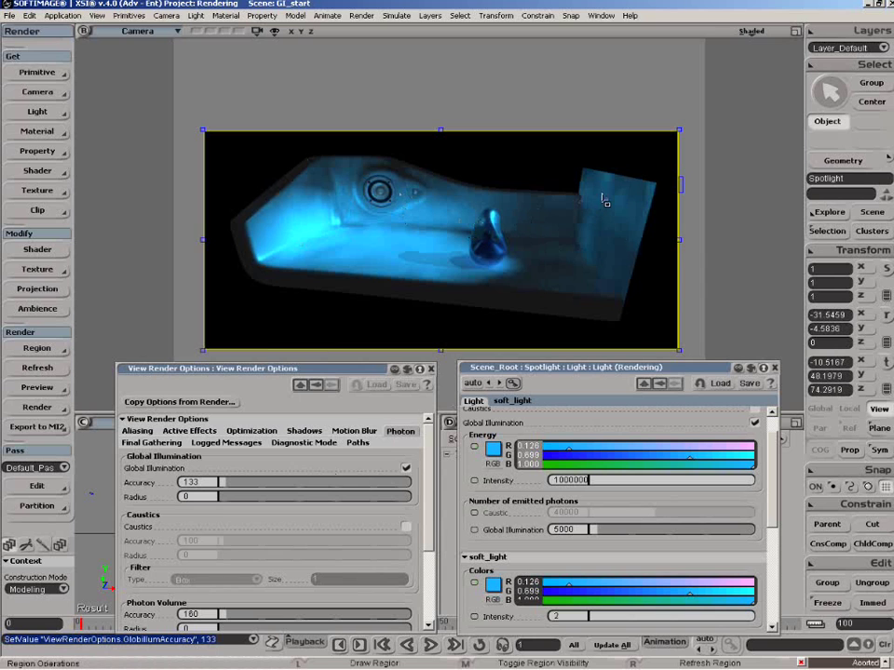
pyautogui.moveTo(223, 482); pyautogui.dragTo(234, 485)
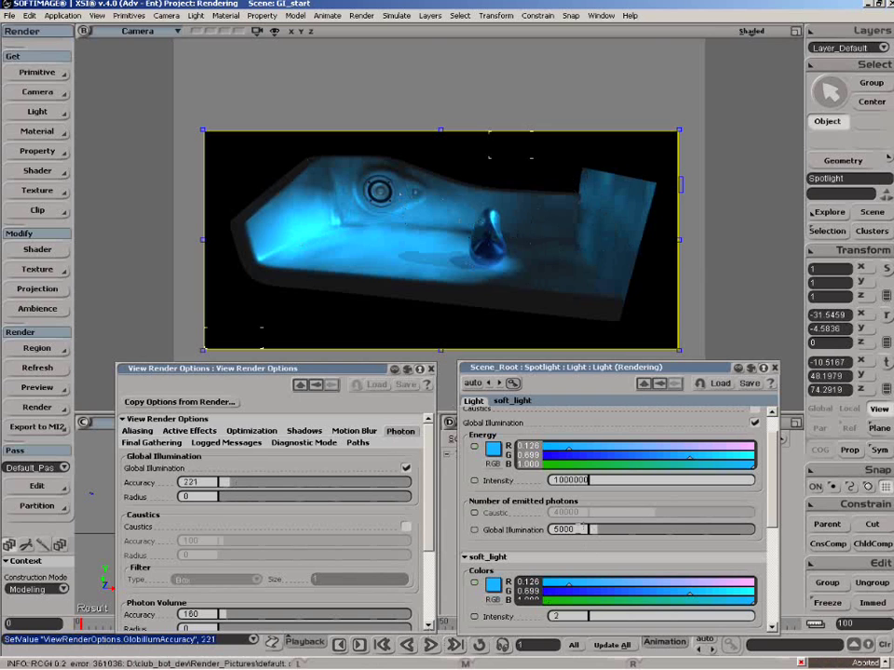
# Set the Spotlight's emitted Global Illumination photons to 10000 and raise the accuracy to 353 and further up to 484.
pyautogui.click(580, 530)
pyautogui.press('BackSpace')
pyautogui.write('10000')
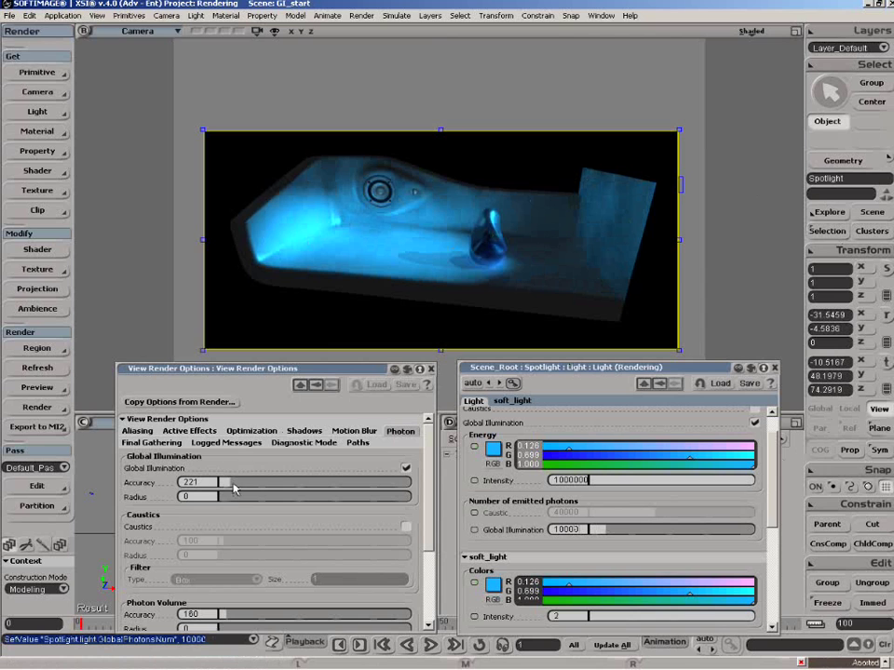
pyautogui.moveTo(233, 487); pyautogui.dragTo(236, 483)
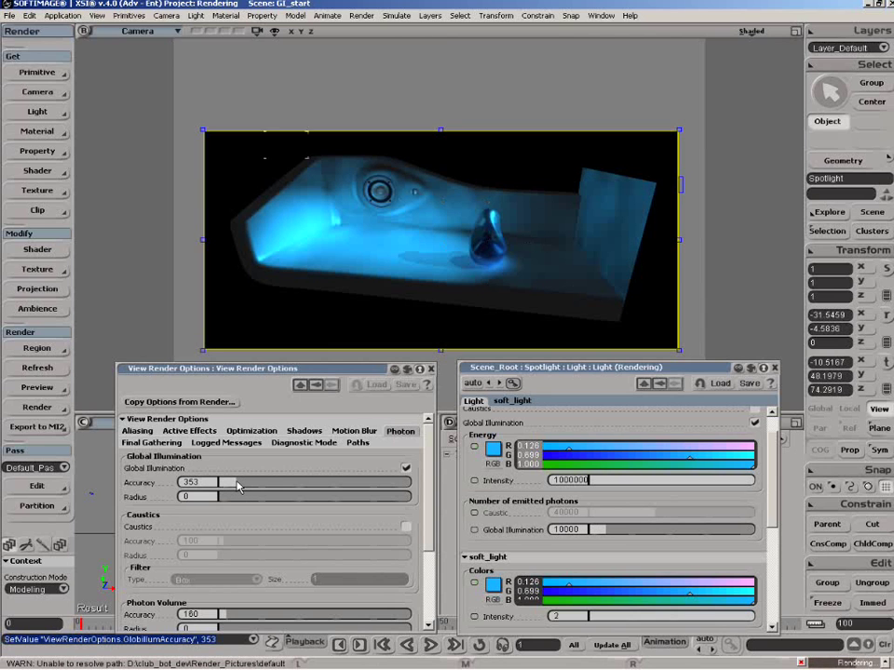
pyautogui.moveTo(238, 486); pyautogui.dragTo(245, 487)
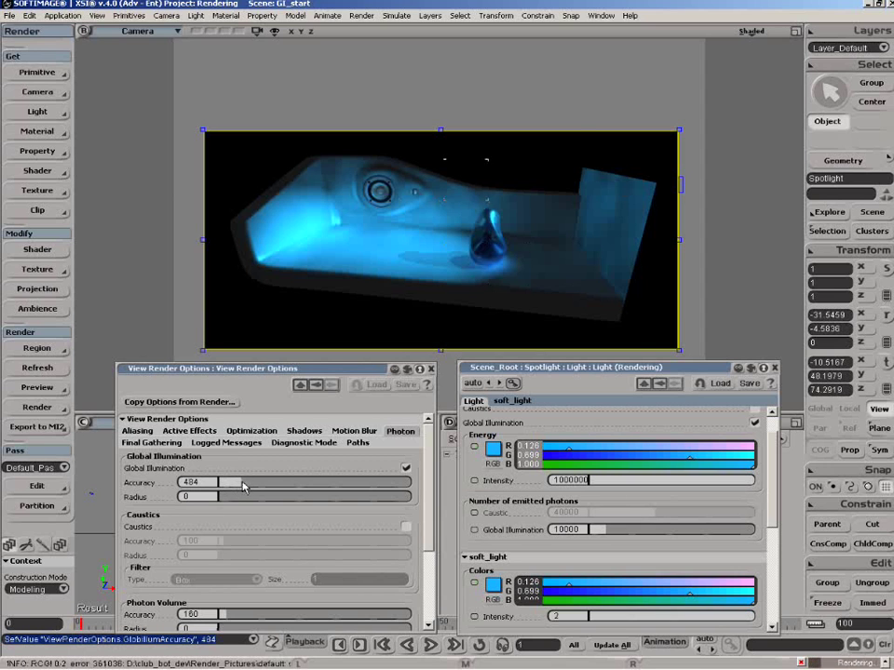
# Set the Spotlight's emitted Global Illumination photons to 20000, and try an accuracy of 221 before raising it to 470.
pyautogui.click(561, 530)
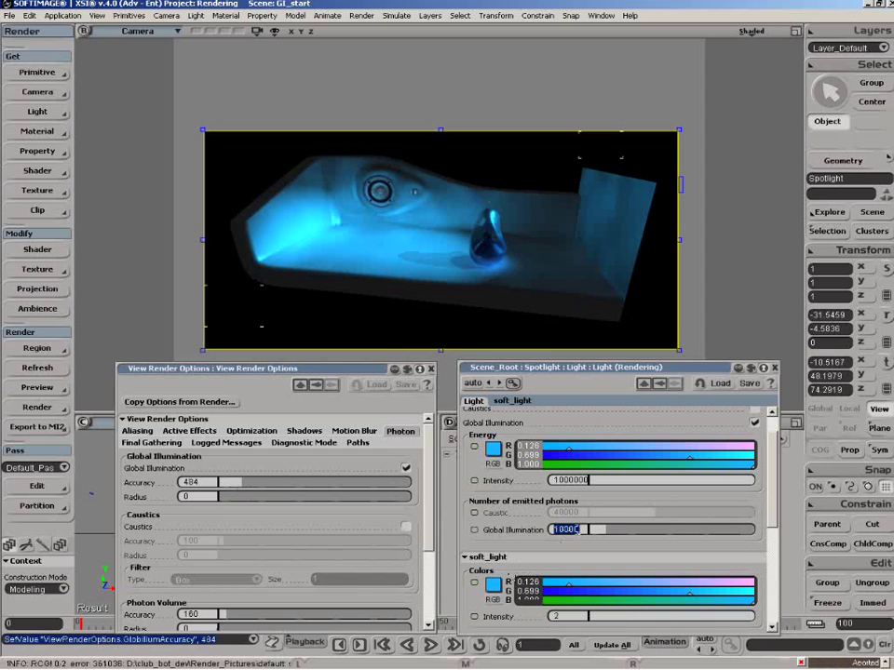
pyautogui.write('20000')
pyautogui.press('Return')
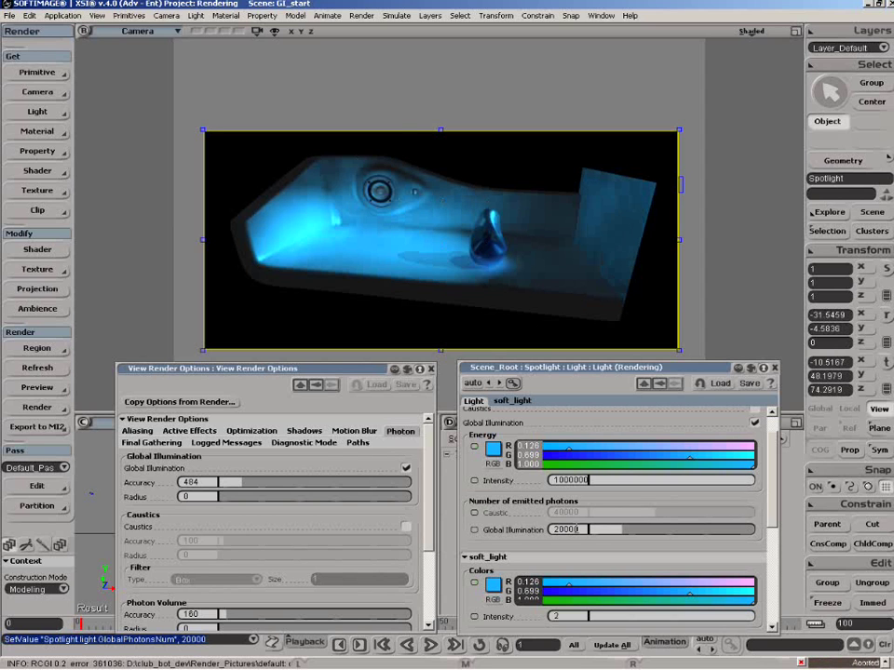
pyautogui.moveTo(240, 484); pyautogui.dragTo(231, 486)
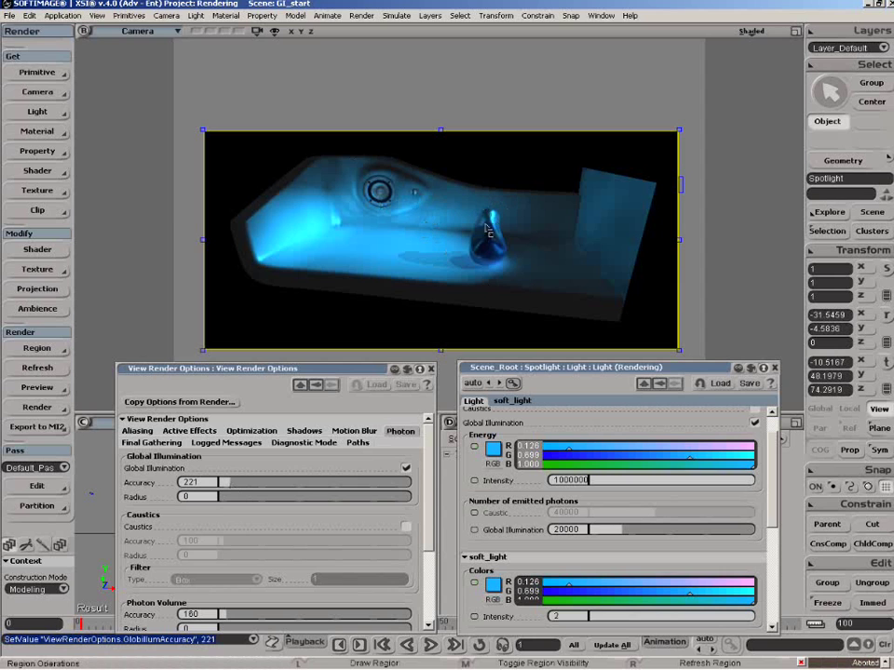
pyautogui.moveTo(231, 483); pyautogui.dragTo(244, 485)
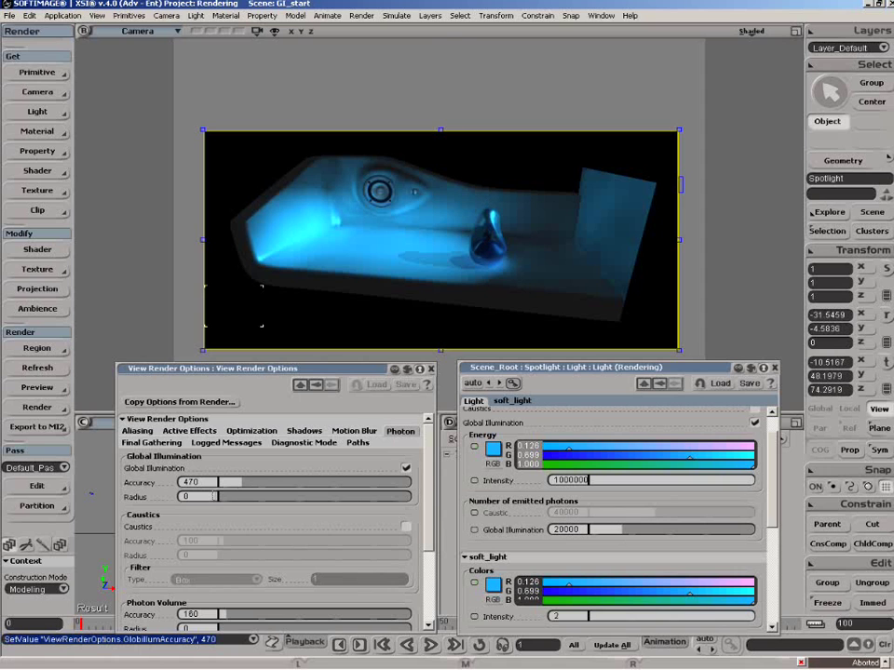
# Enlarge the Global Illumination radius to 32.967, and reduce it to 24.176.
pyautogui.moveTo(220, 496); pyautogui.dragTo(284, 501)
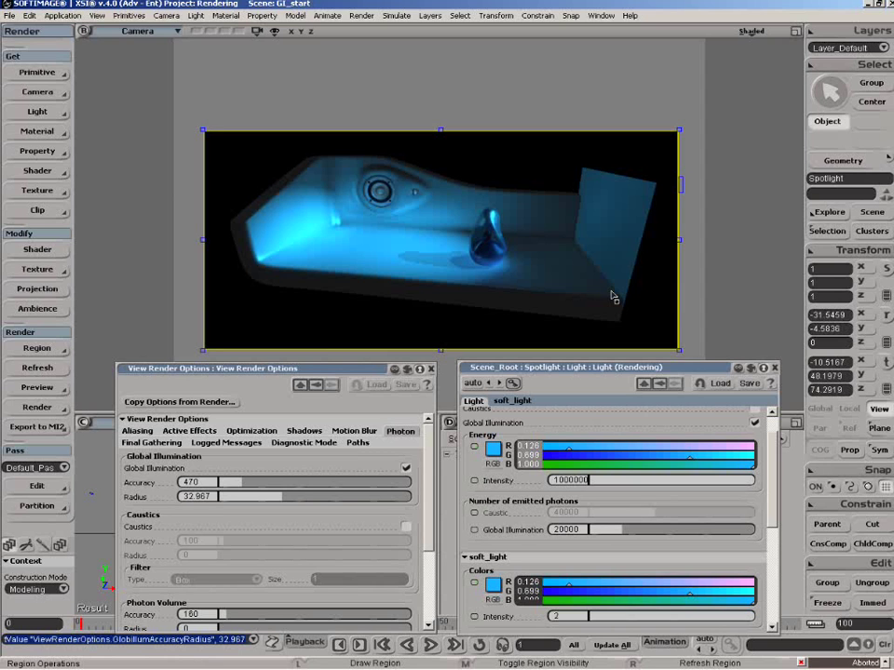
pyautogui.click(267, 501)
pyautogui.moveTo(268, 503); pyautogui.dragTo(293, 508)
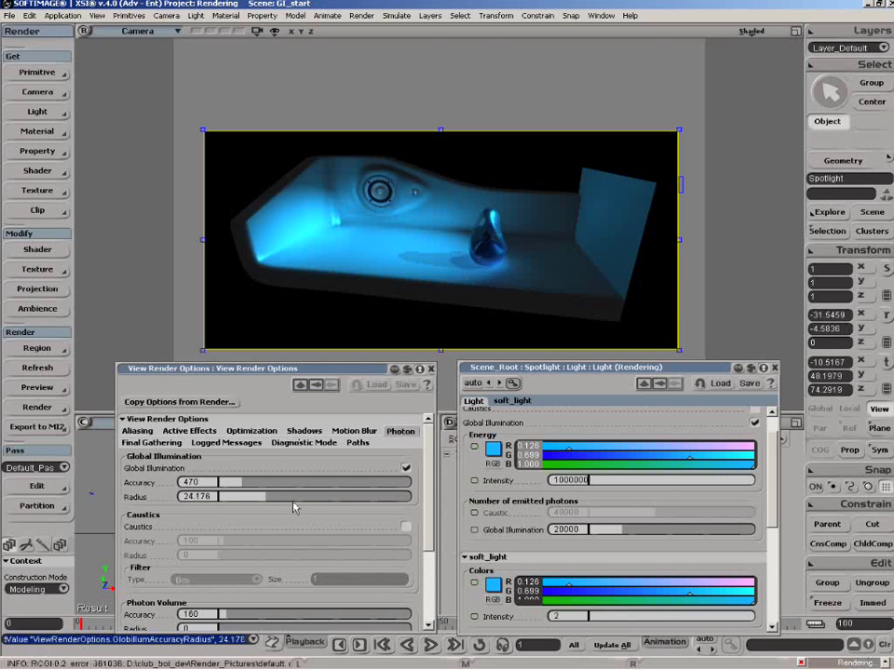